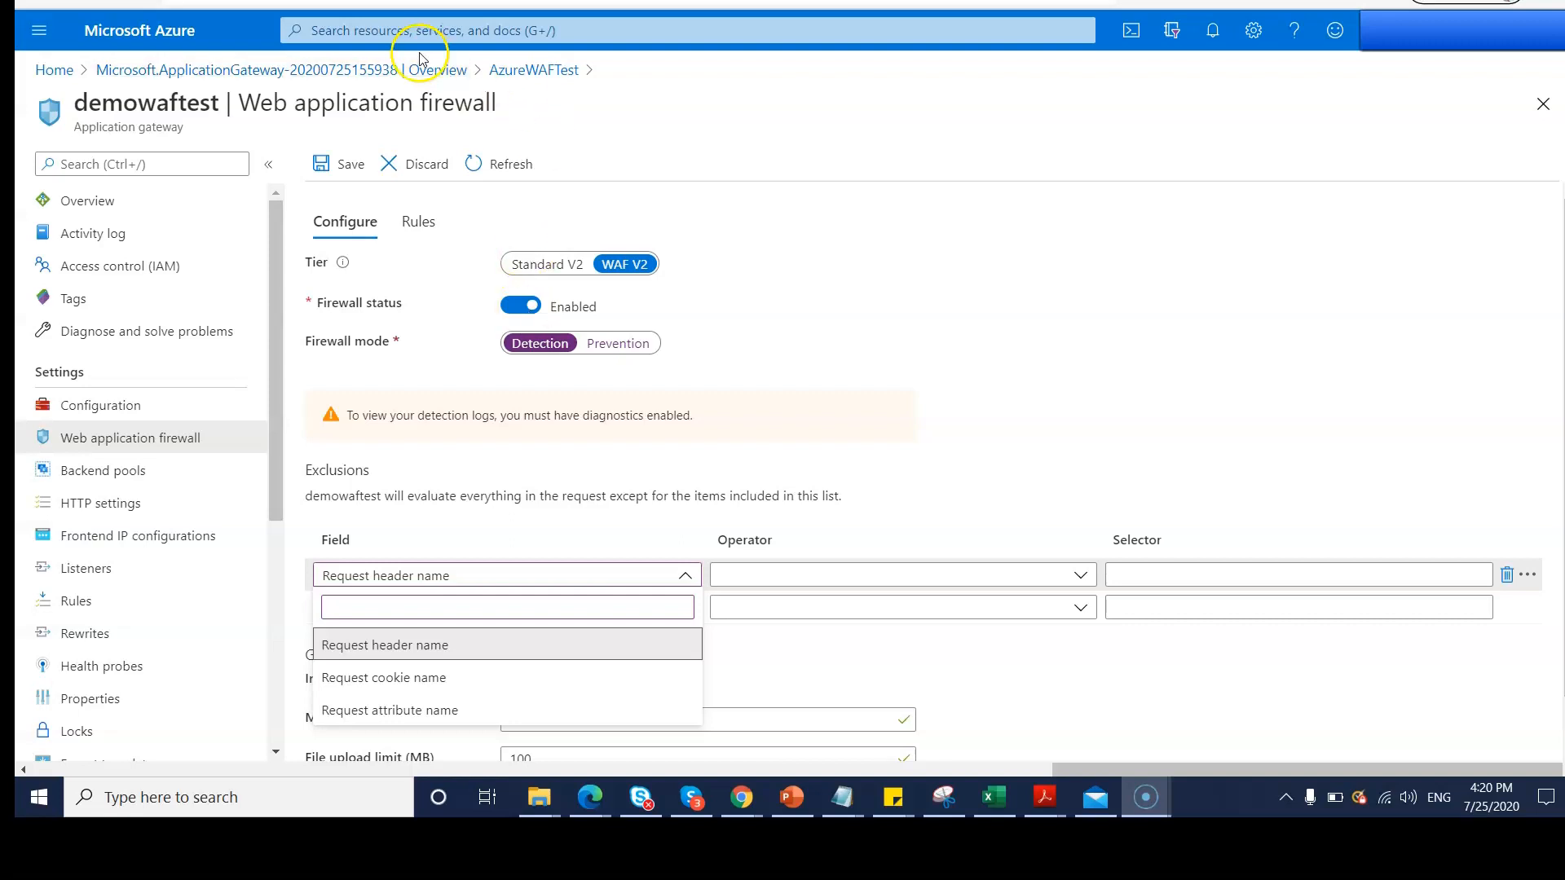
Search the portal for WAF, open Web Application Firewall policies (WAF), and start creating a new policy.
left_click(339, 70)
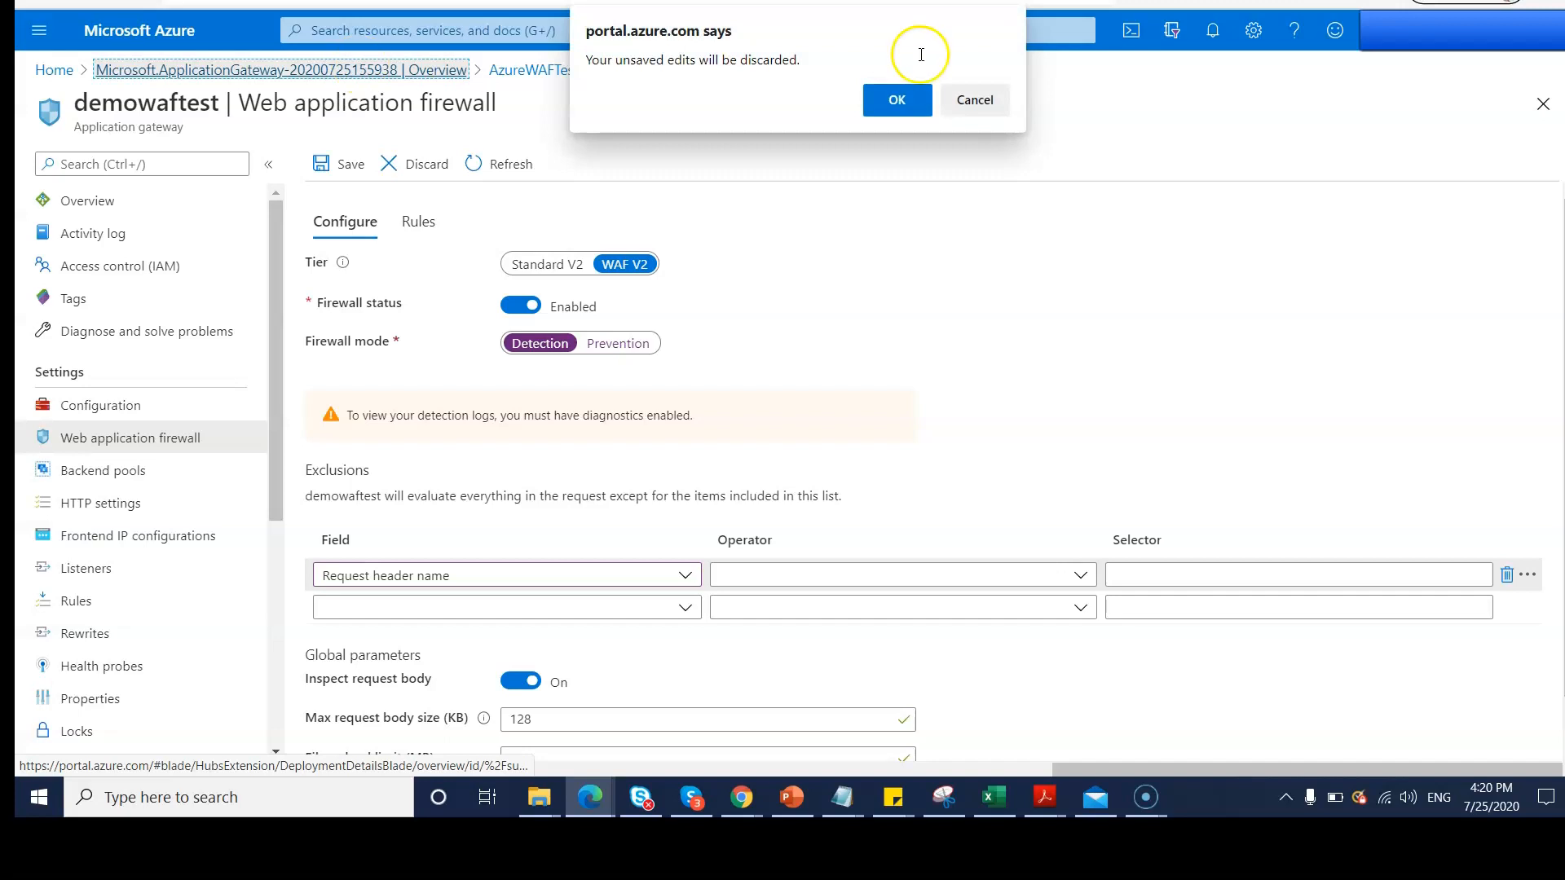
left_click(959, 103)
left_click(640, 33)
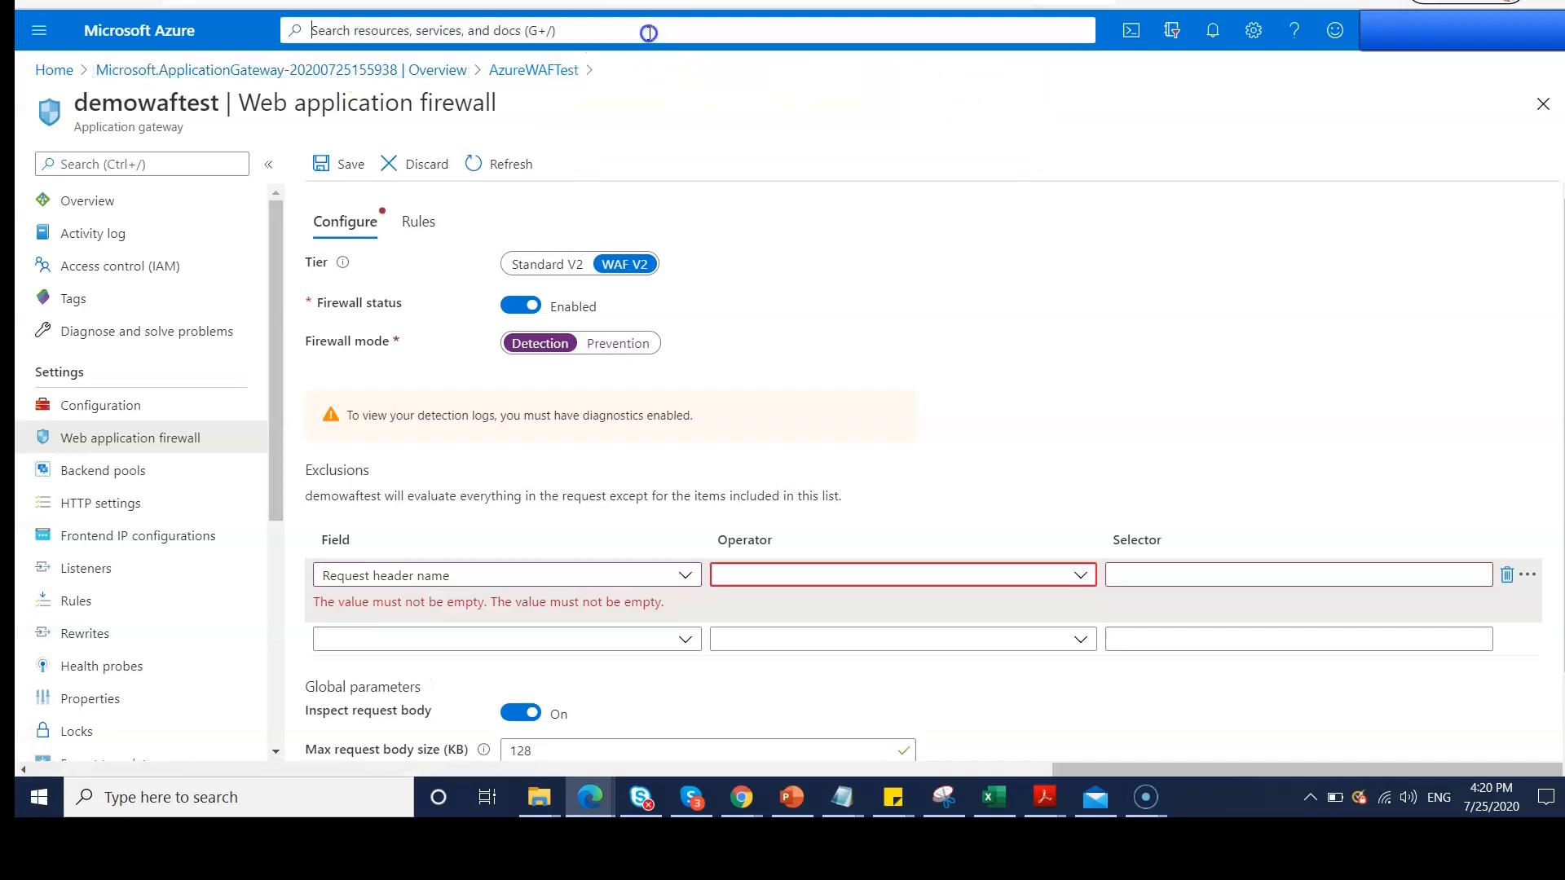
type("WAF")
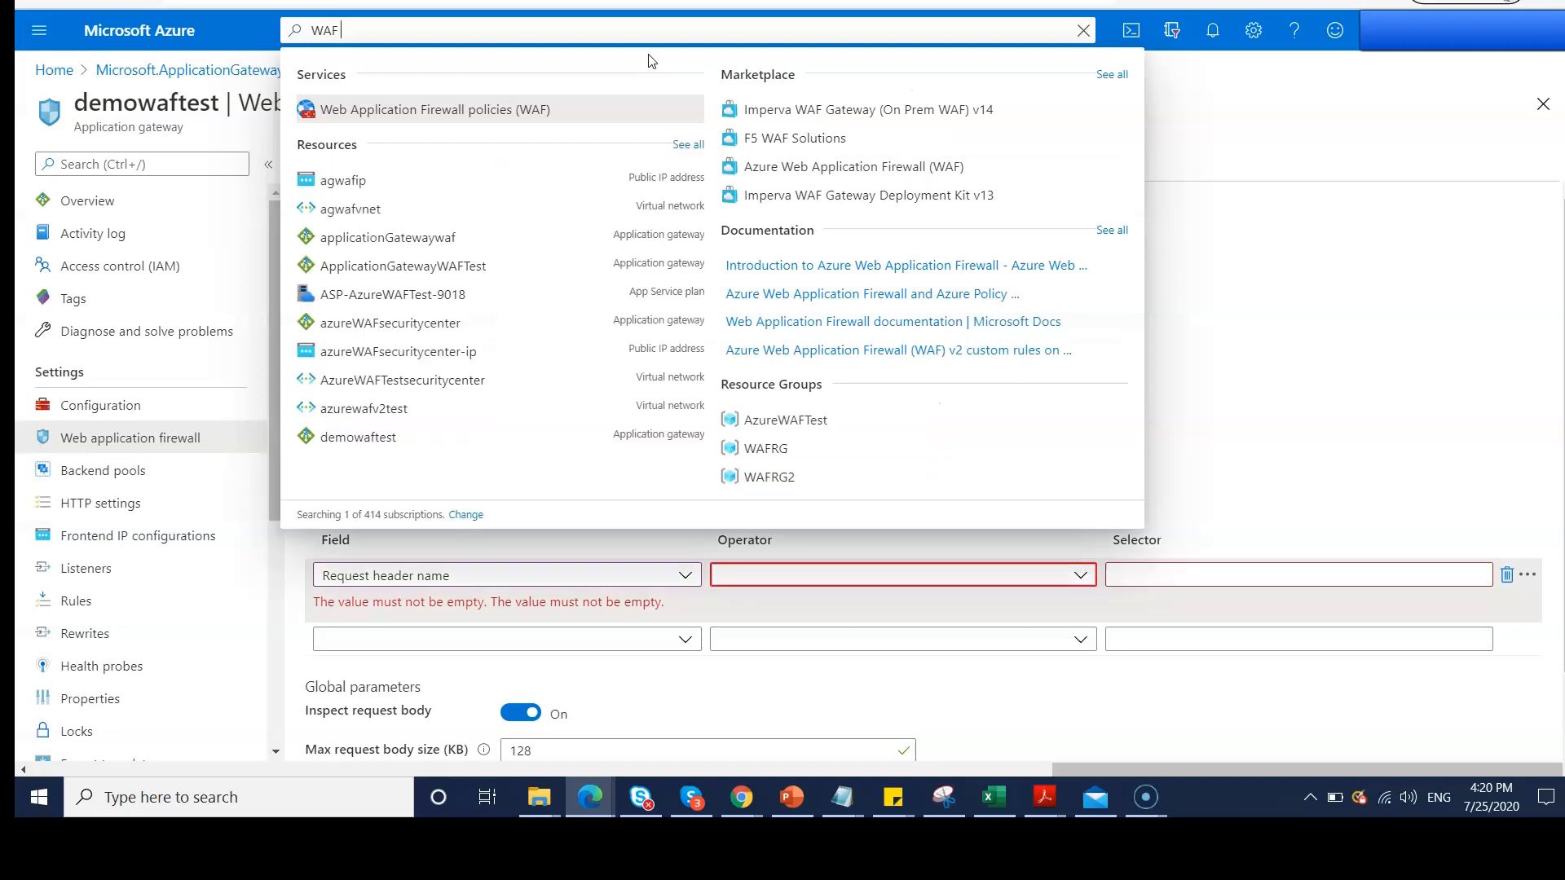
type(" poli")
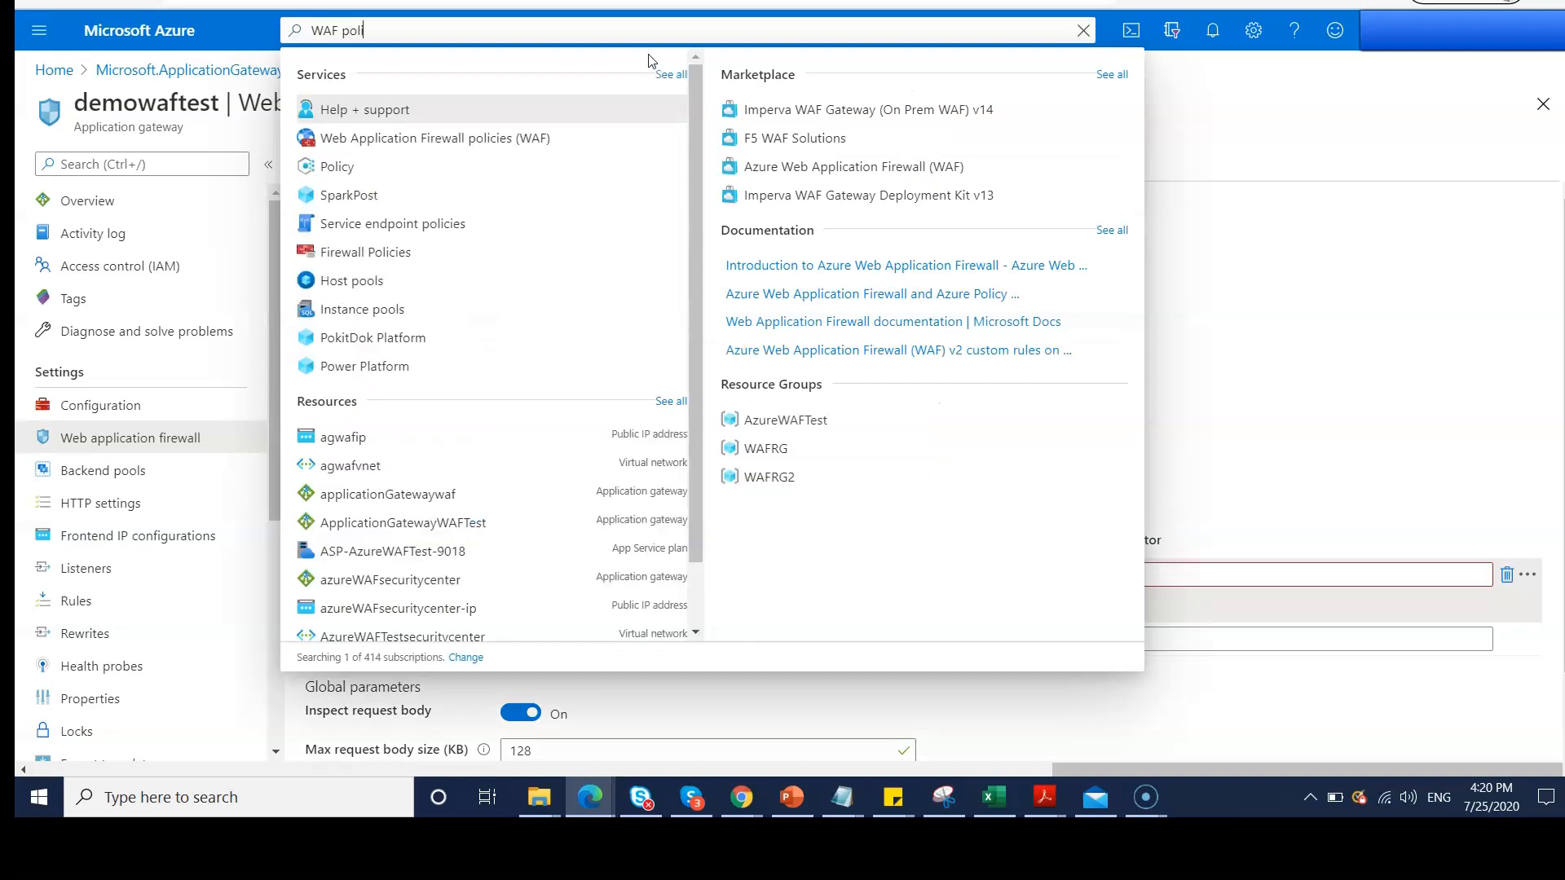
key("BackSpace")
key("BackSpace")
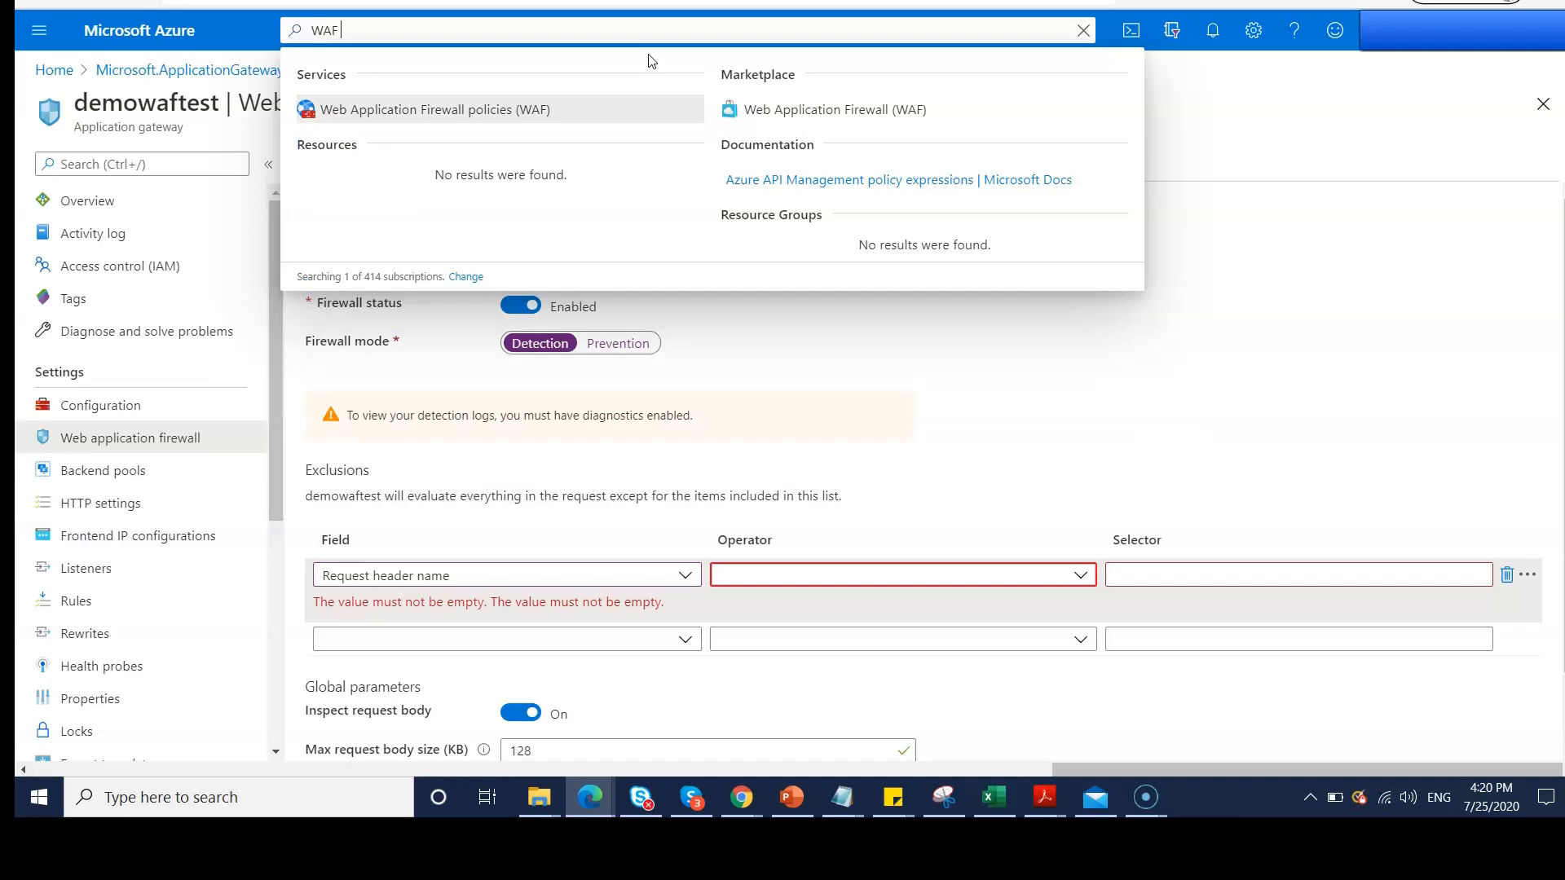
left_click(502, 114)
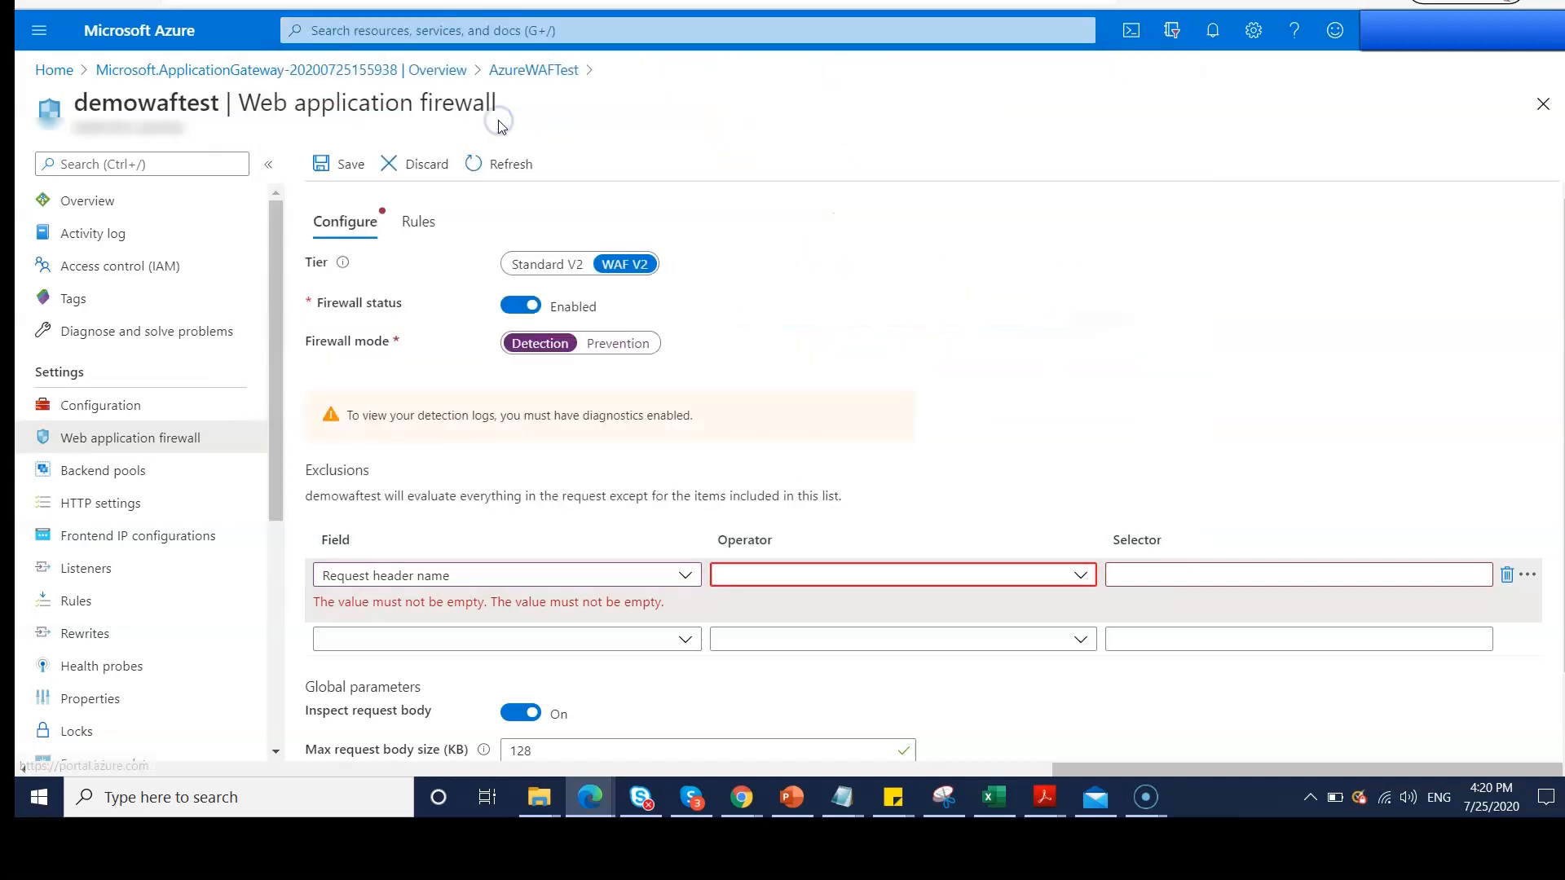
left_click(77, 173)
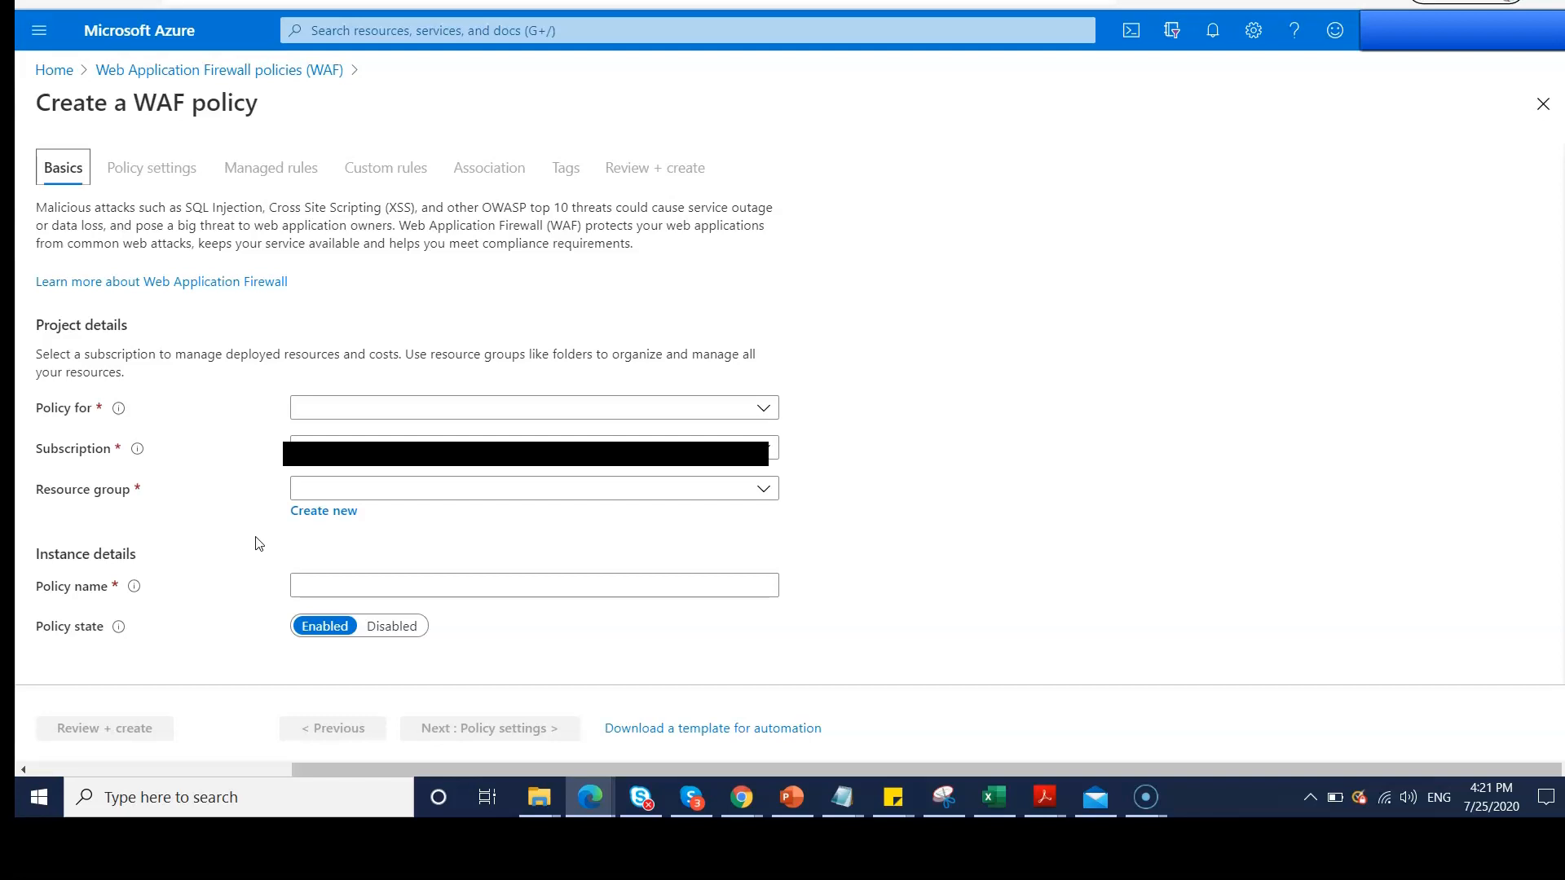
Make the policy apply to Regional WAF (Application Gateway) and choose AzureWAFTest as its resource group.
left_click(433, 408)
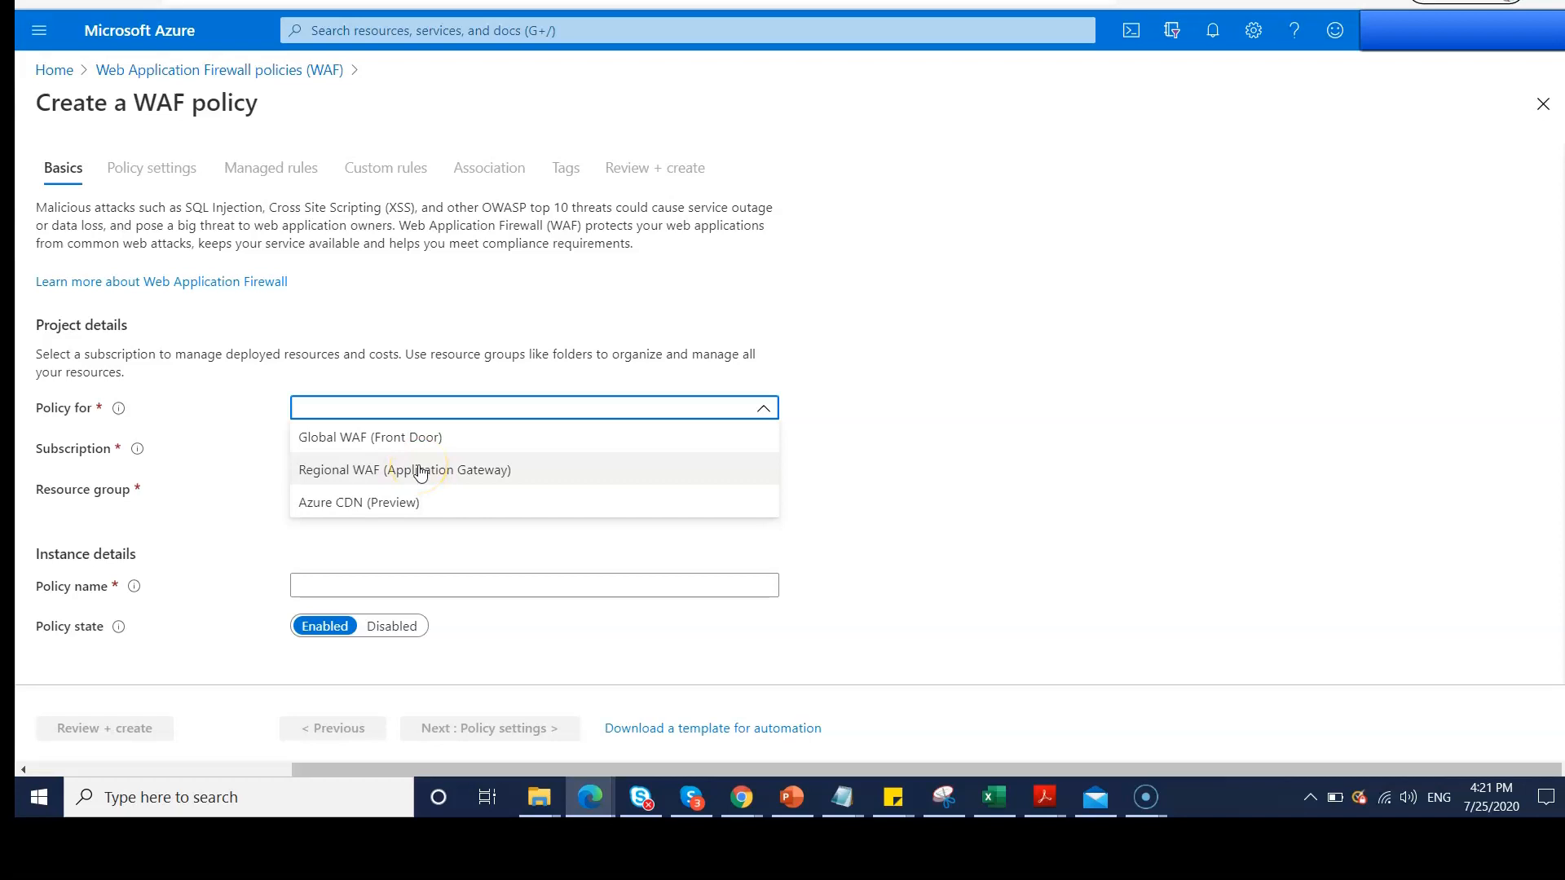
left_click(420, 471)
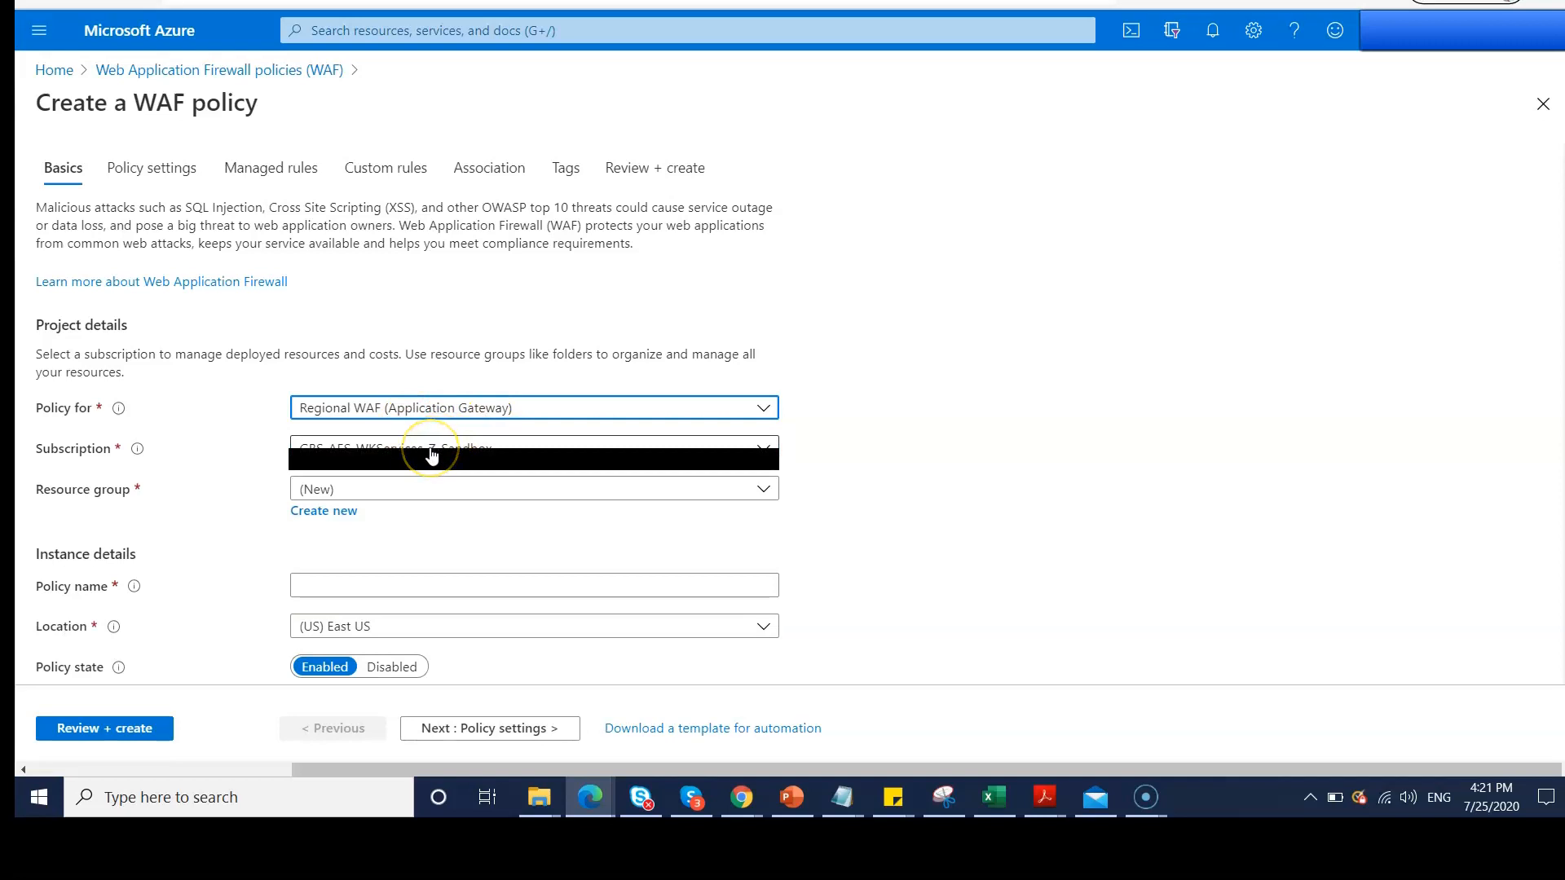
left_click(398, 499)
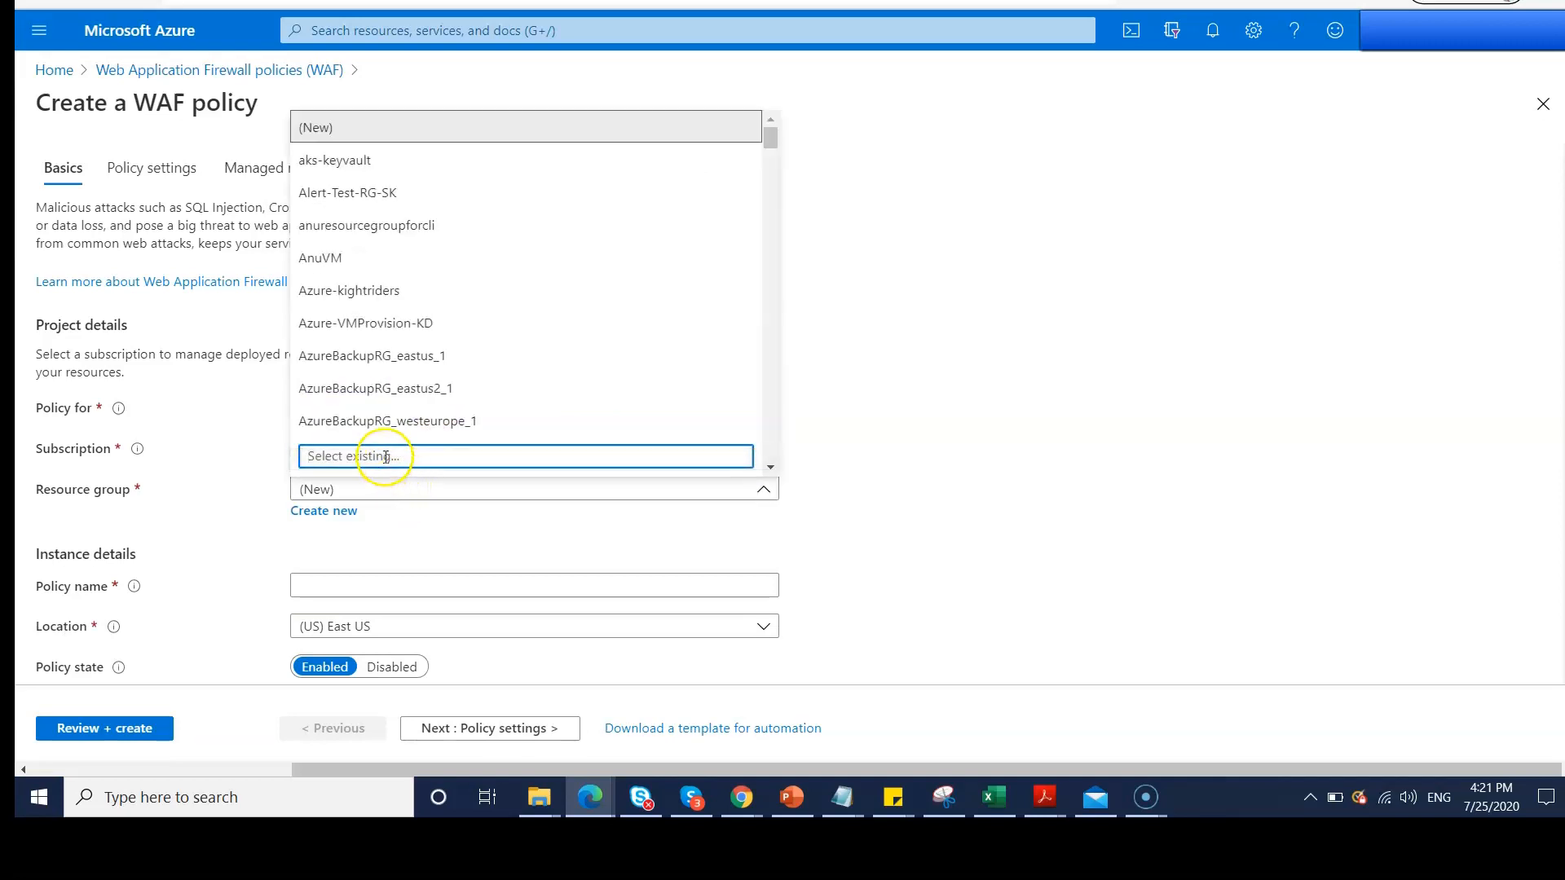
type("was")
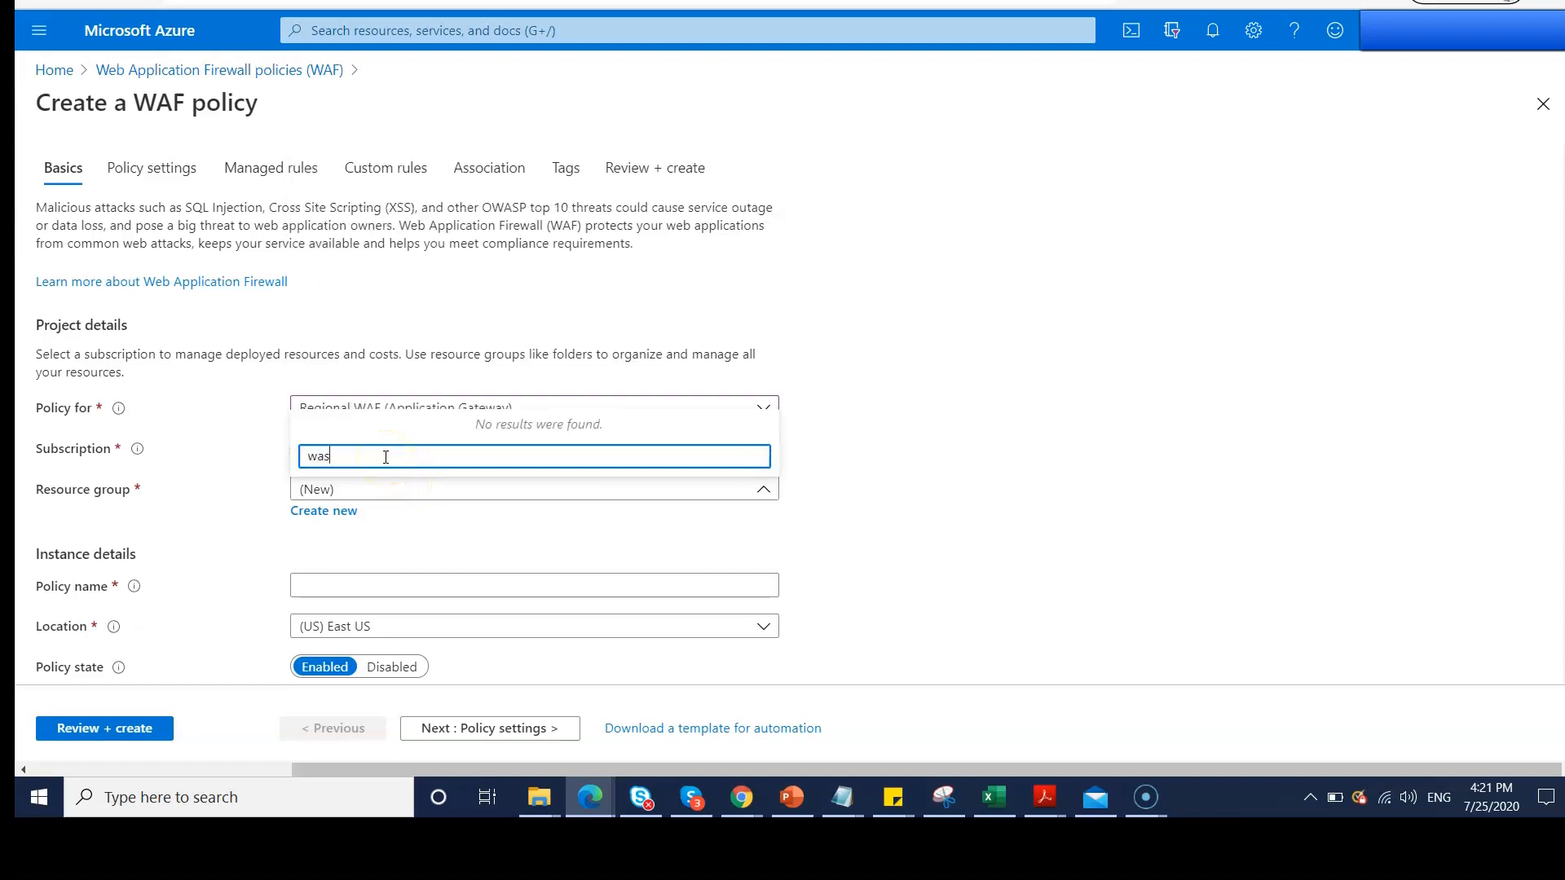
key("BackSpace")
type("f")
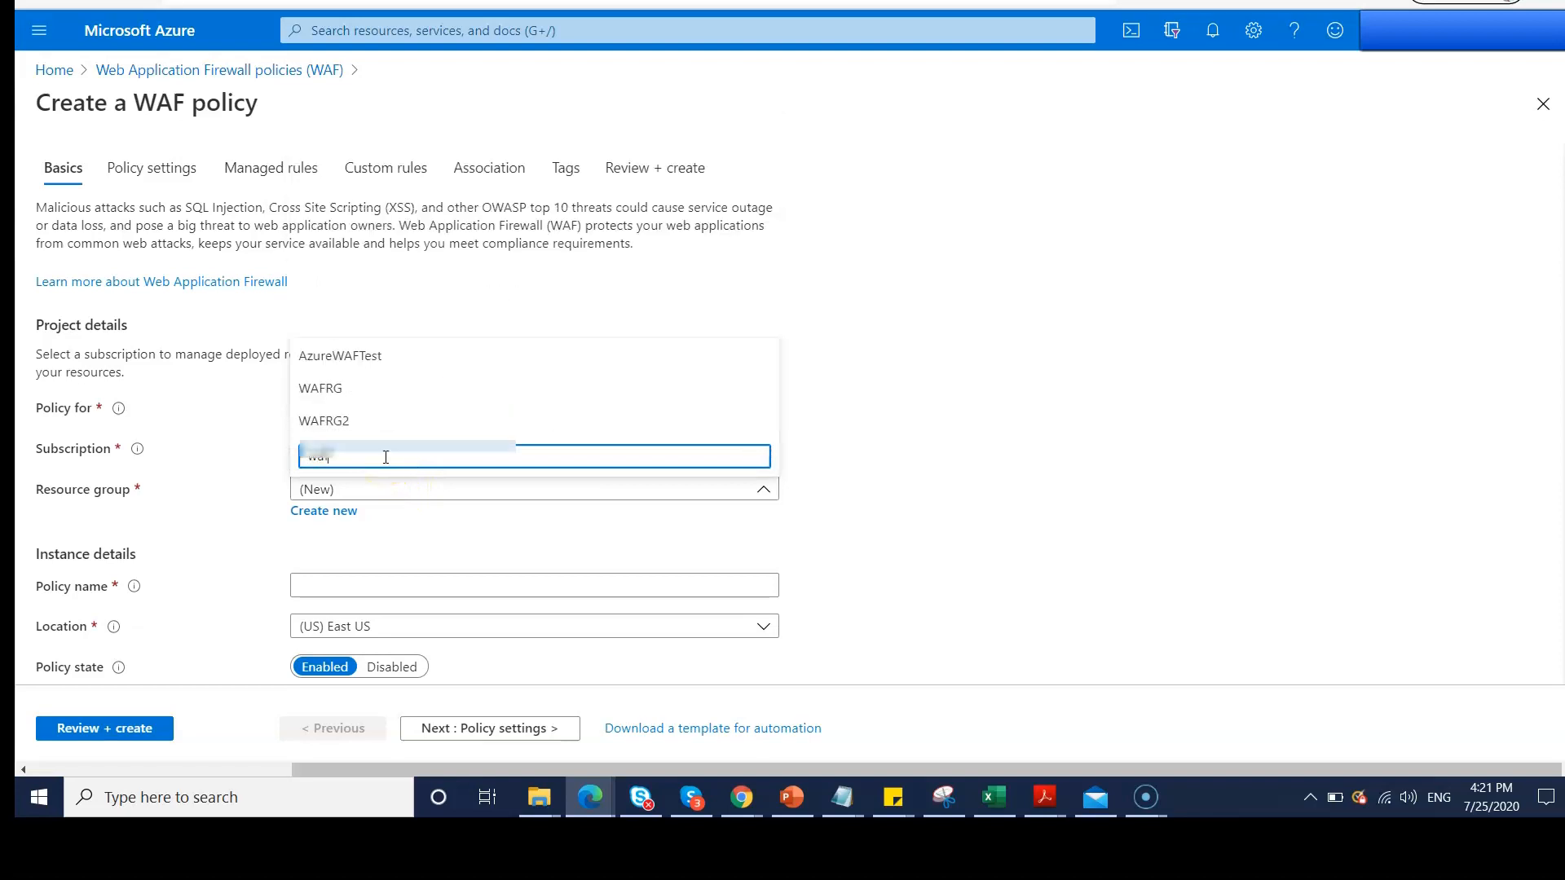
left_click(333, 358)
Name the policy mypolicyfordemo and run the validation on its review page.
left_click(365, 548)
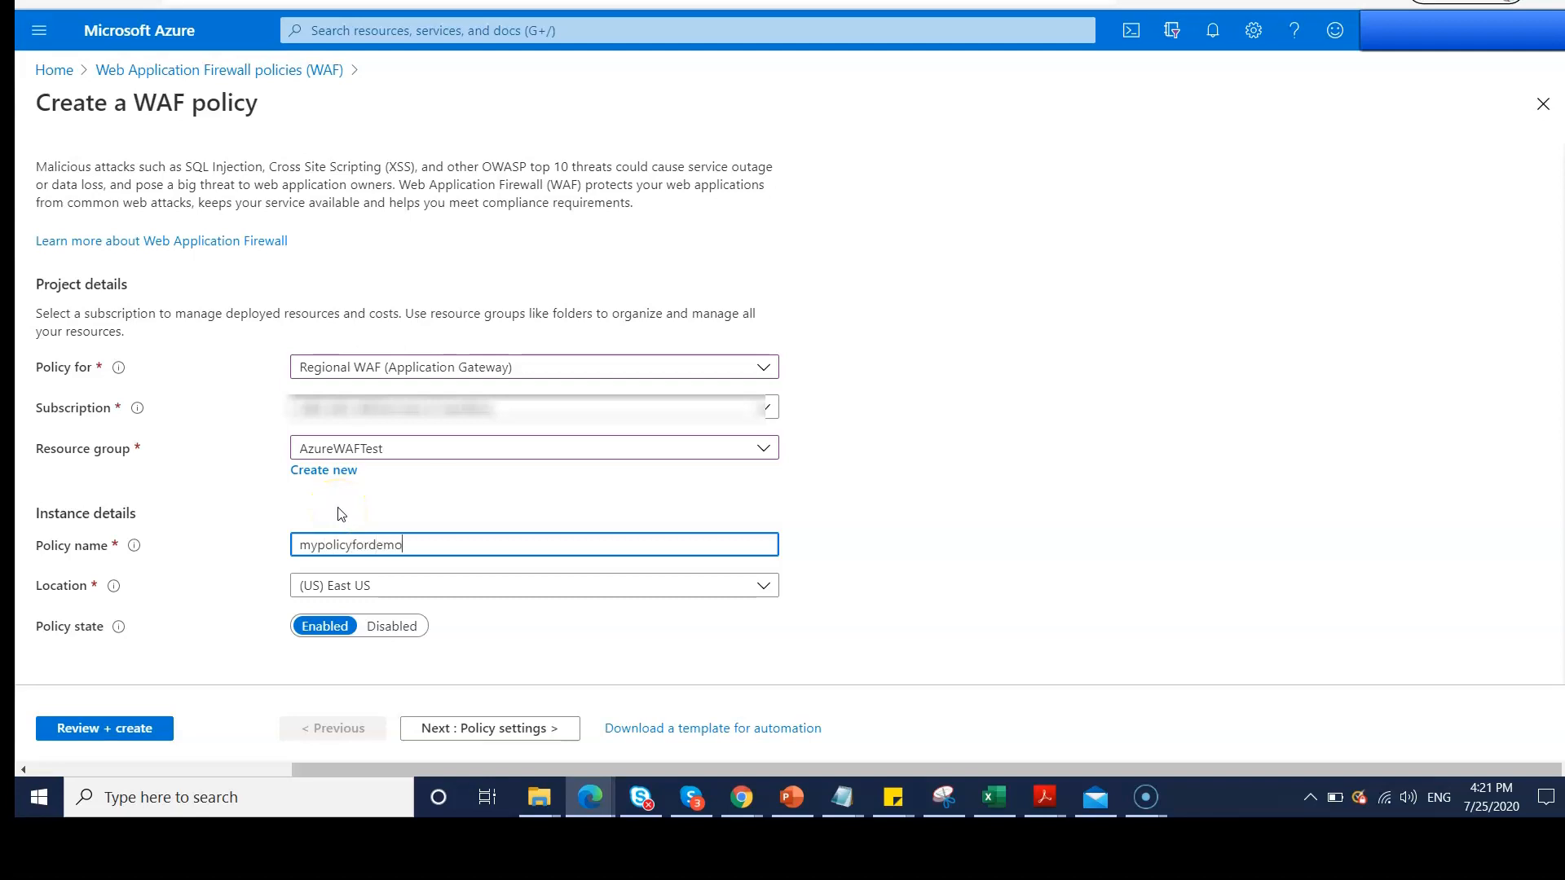
left_click(154, 731)
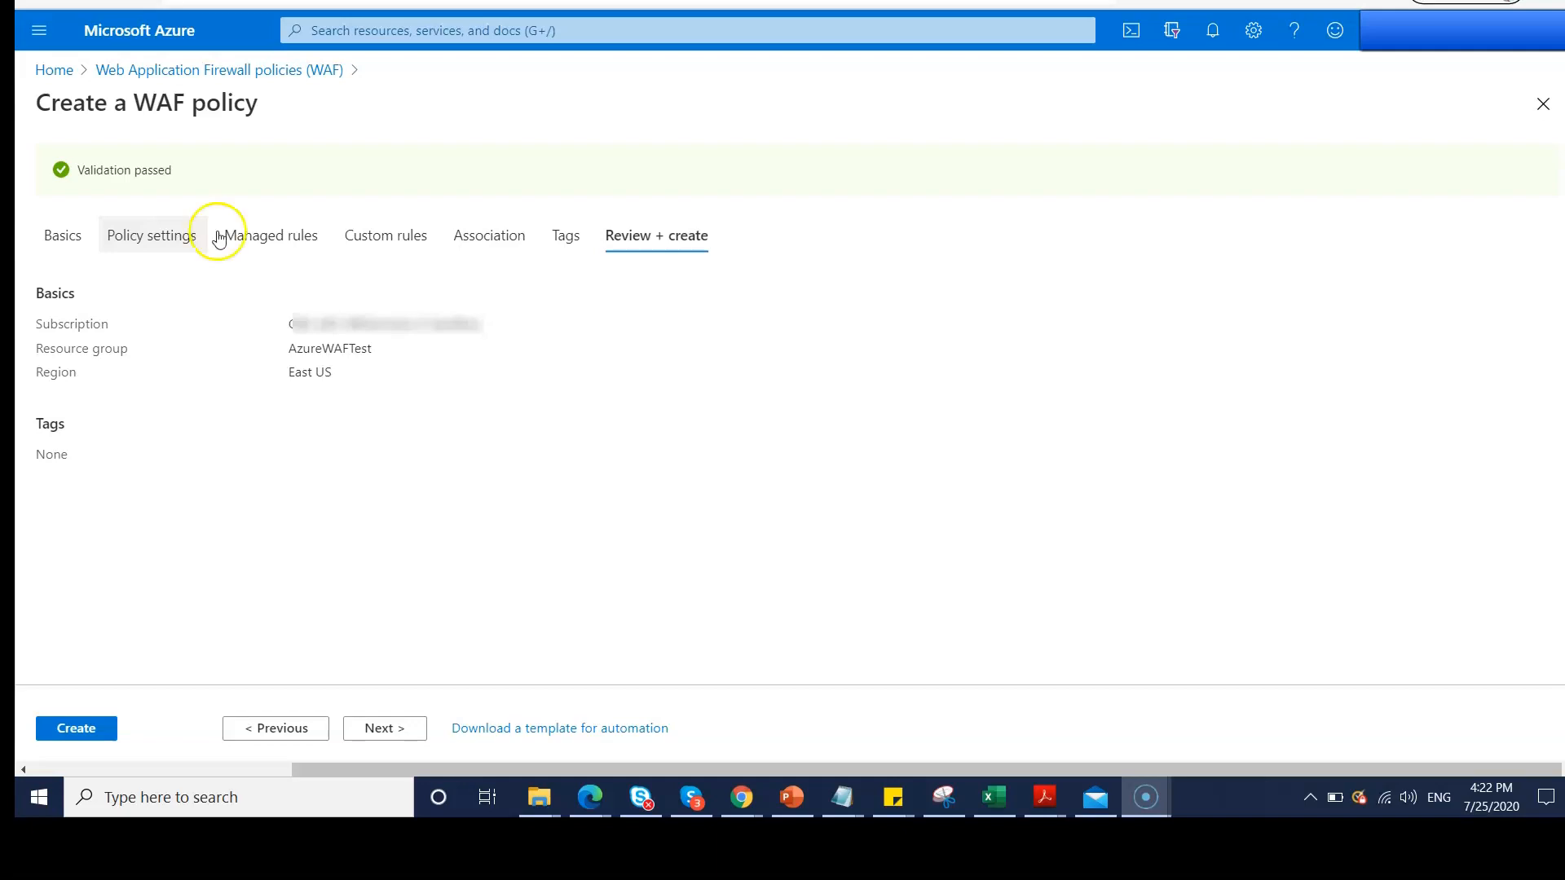
Examine the policy settings and the selectable managed rule sets of the new WAF policy.
left_click(189, 253)
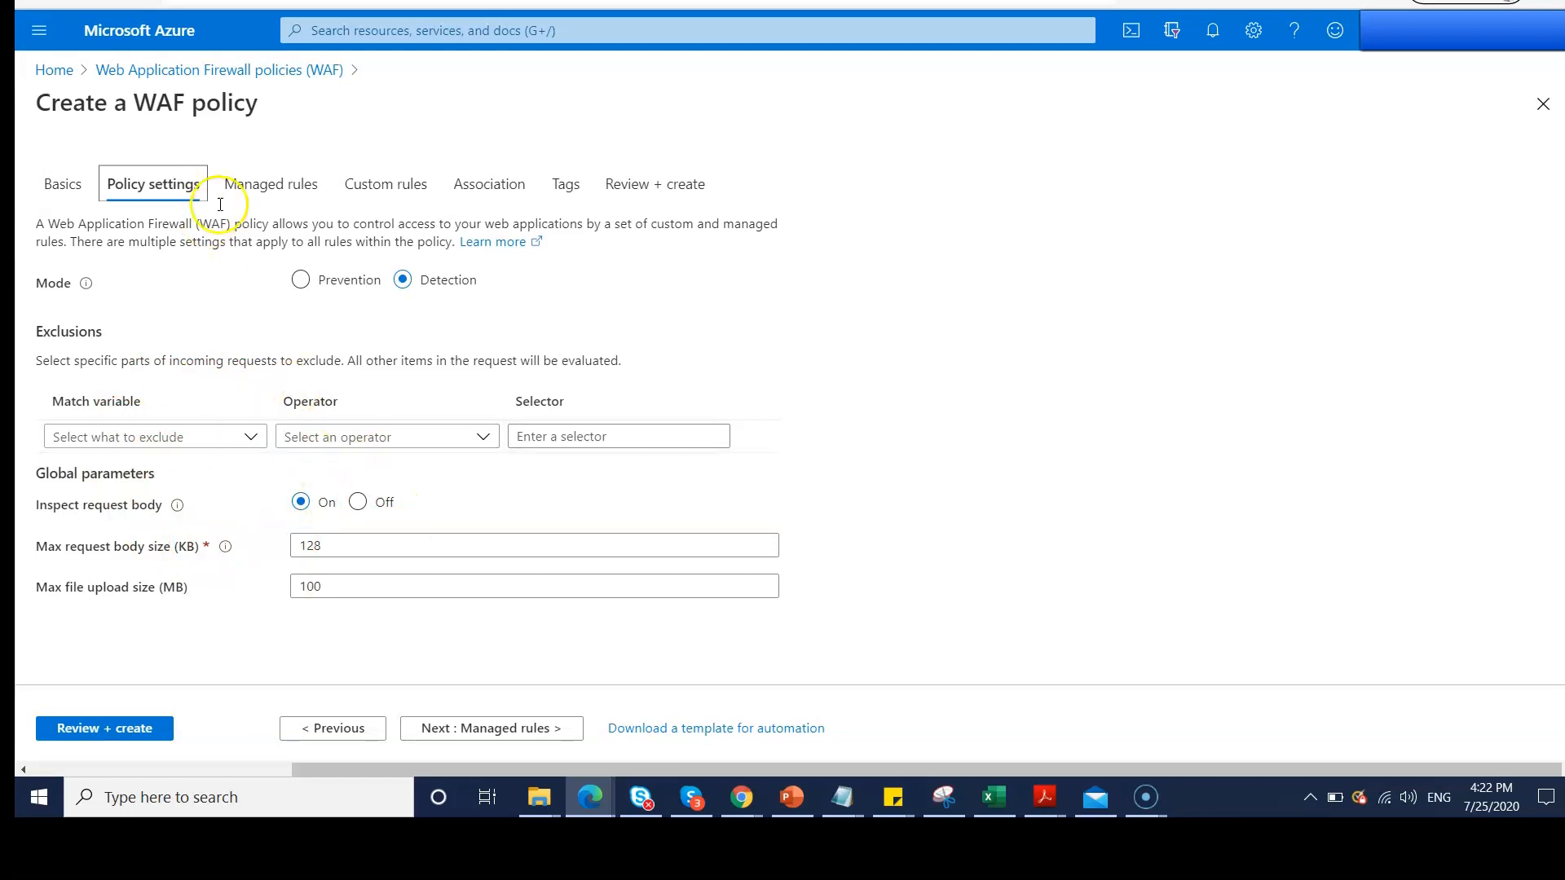
left_click(249, 185)
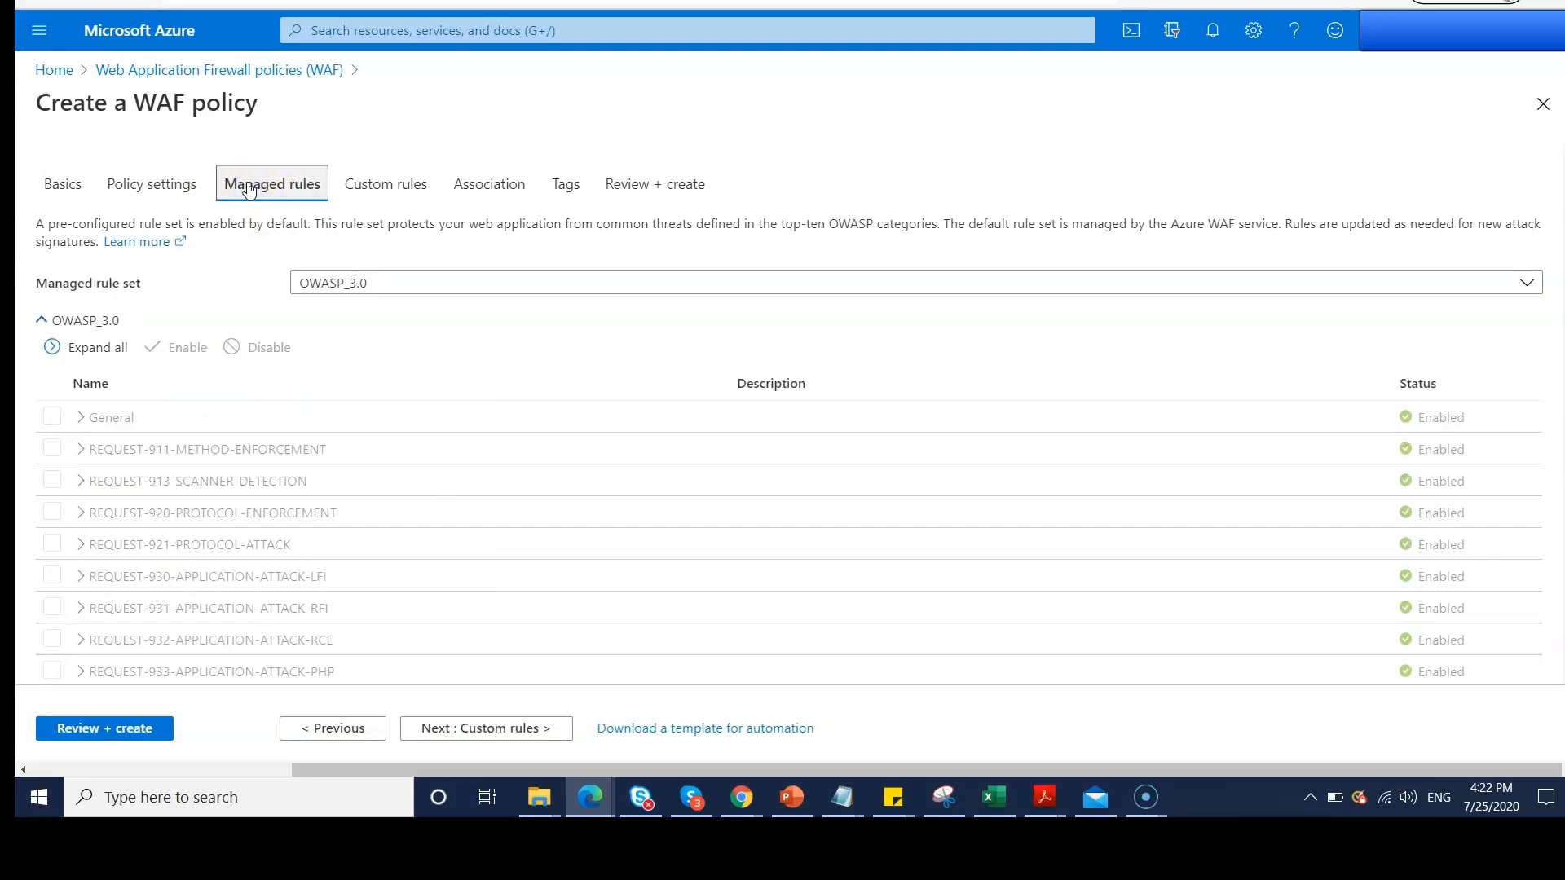
left_click(417, 292)
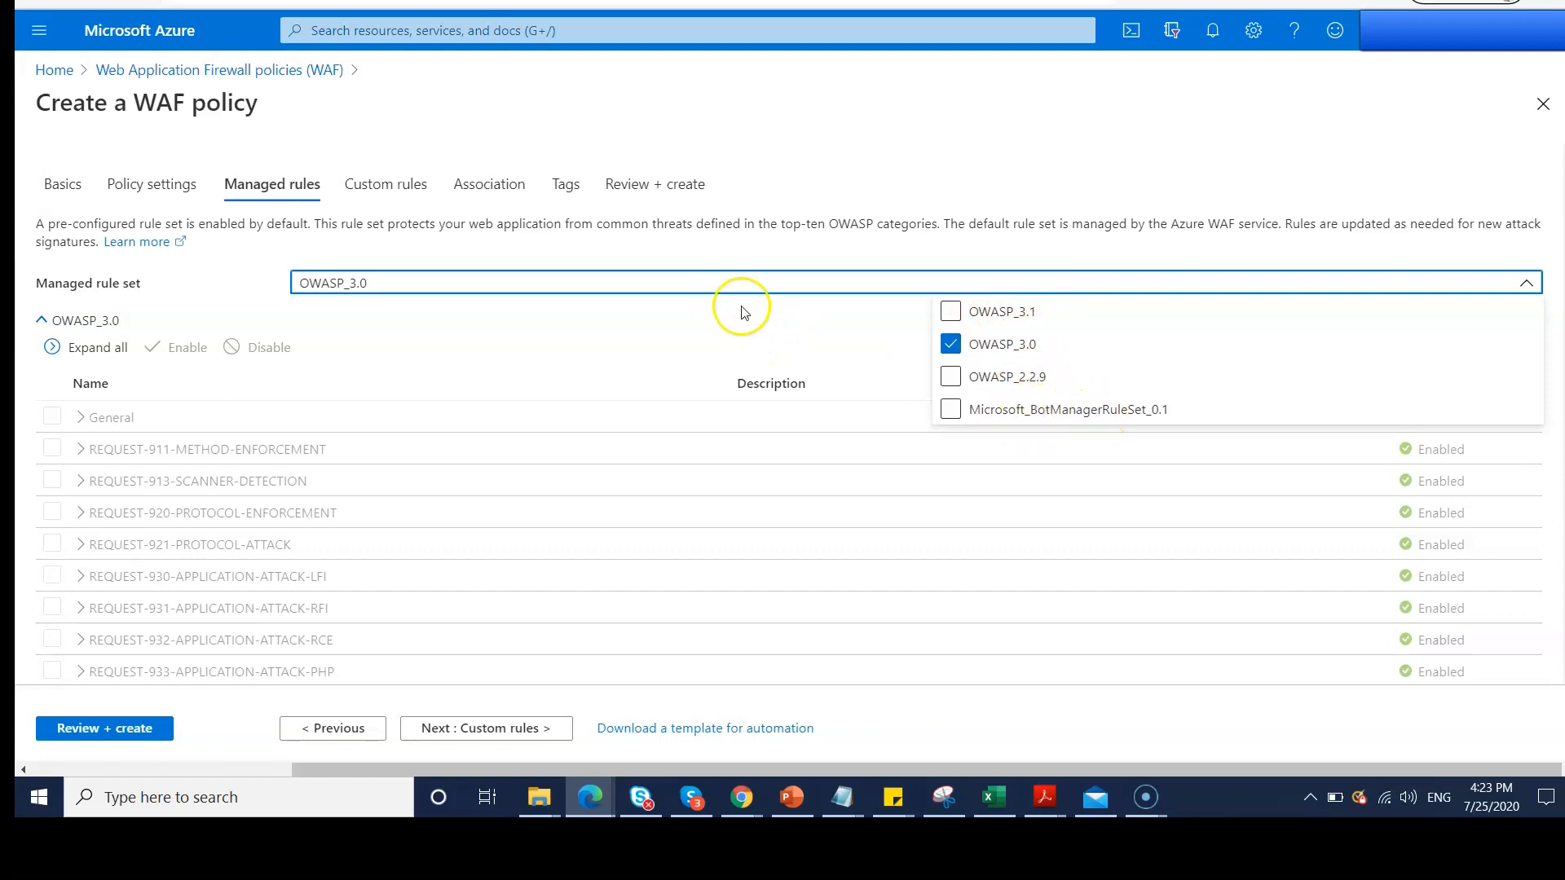
Start a new custom rule for the policy and set its condition's match type to Geo location.
left_click(395, 186)
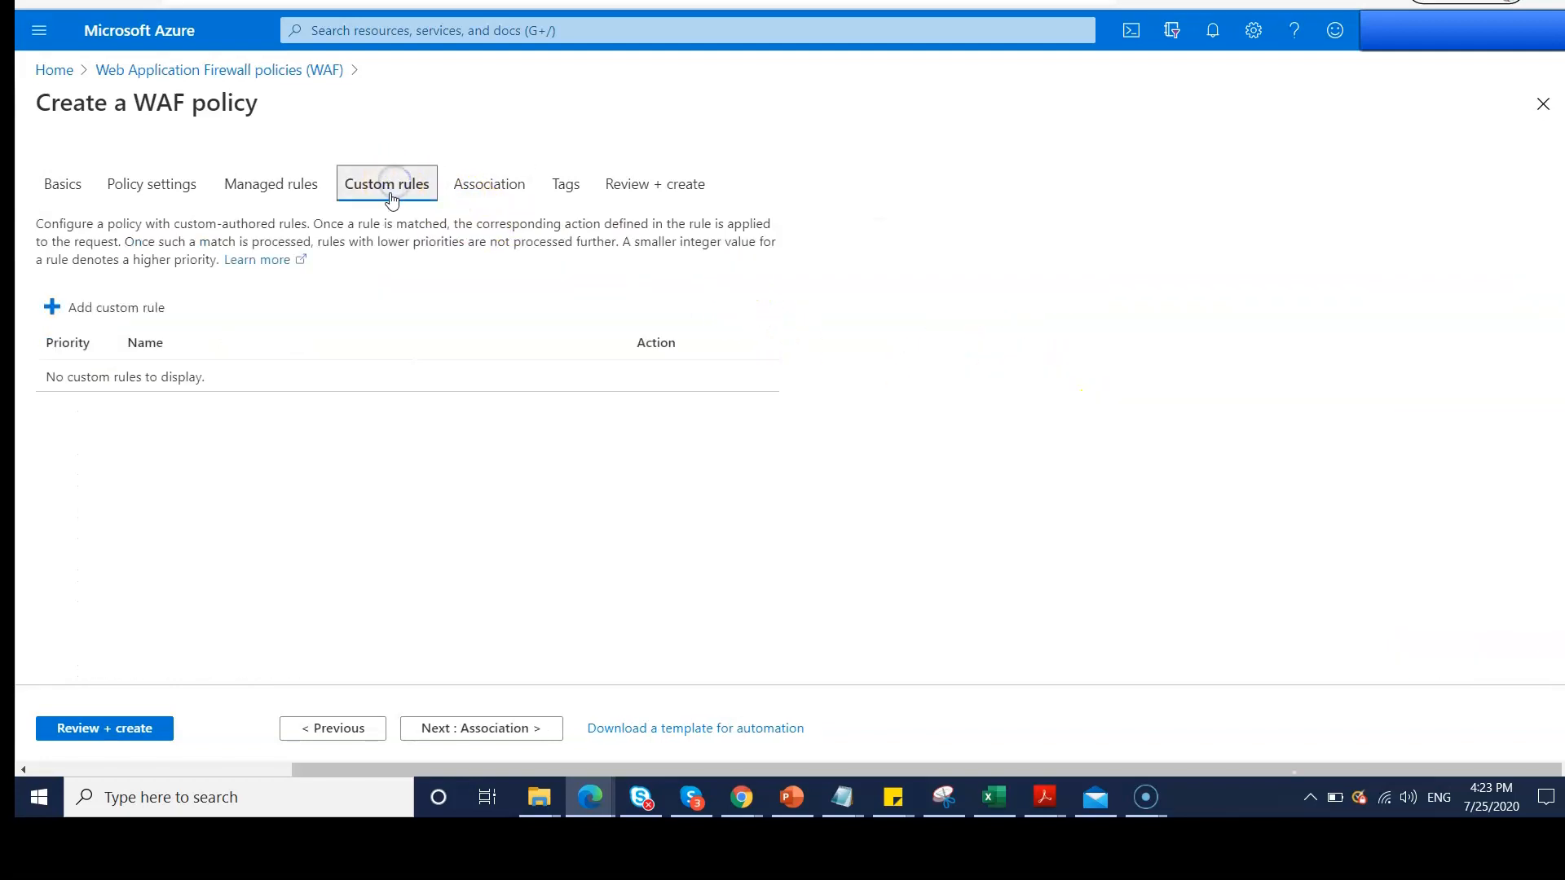
left_click(92, 312)
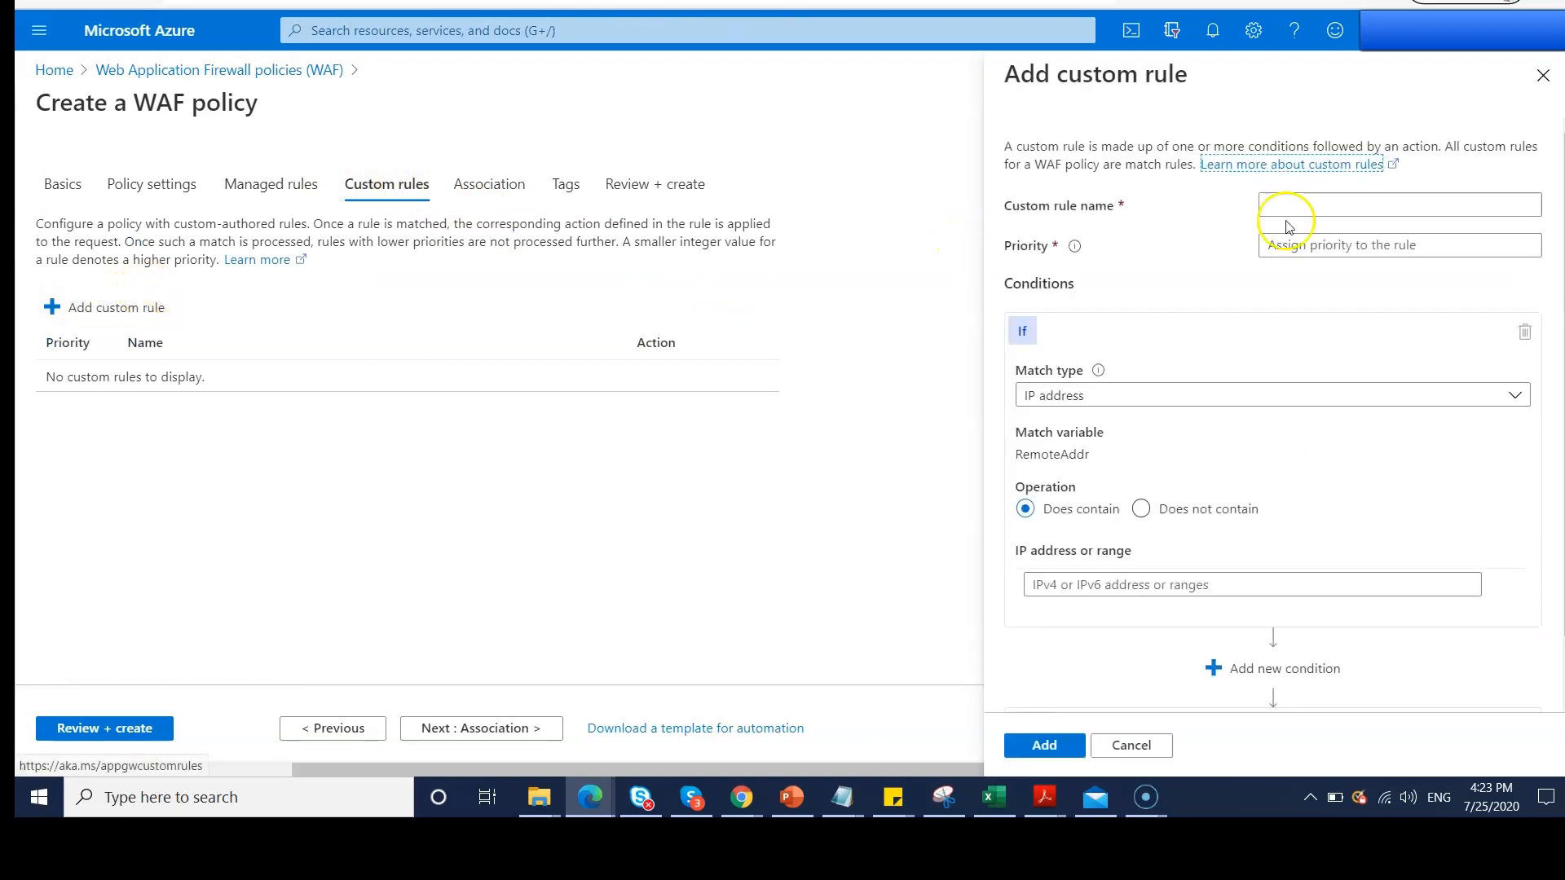
left_click(1439, 394)
left_click(1050, 436)
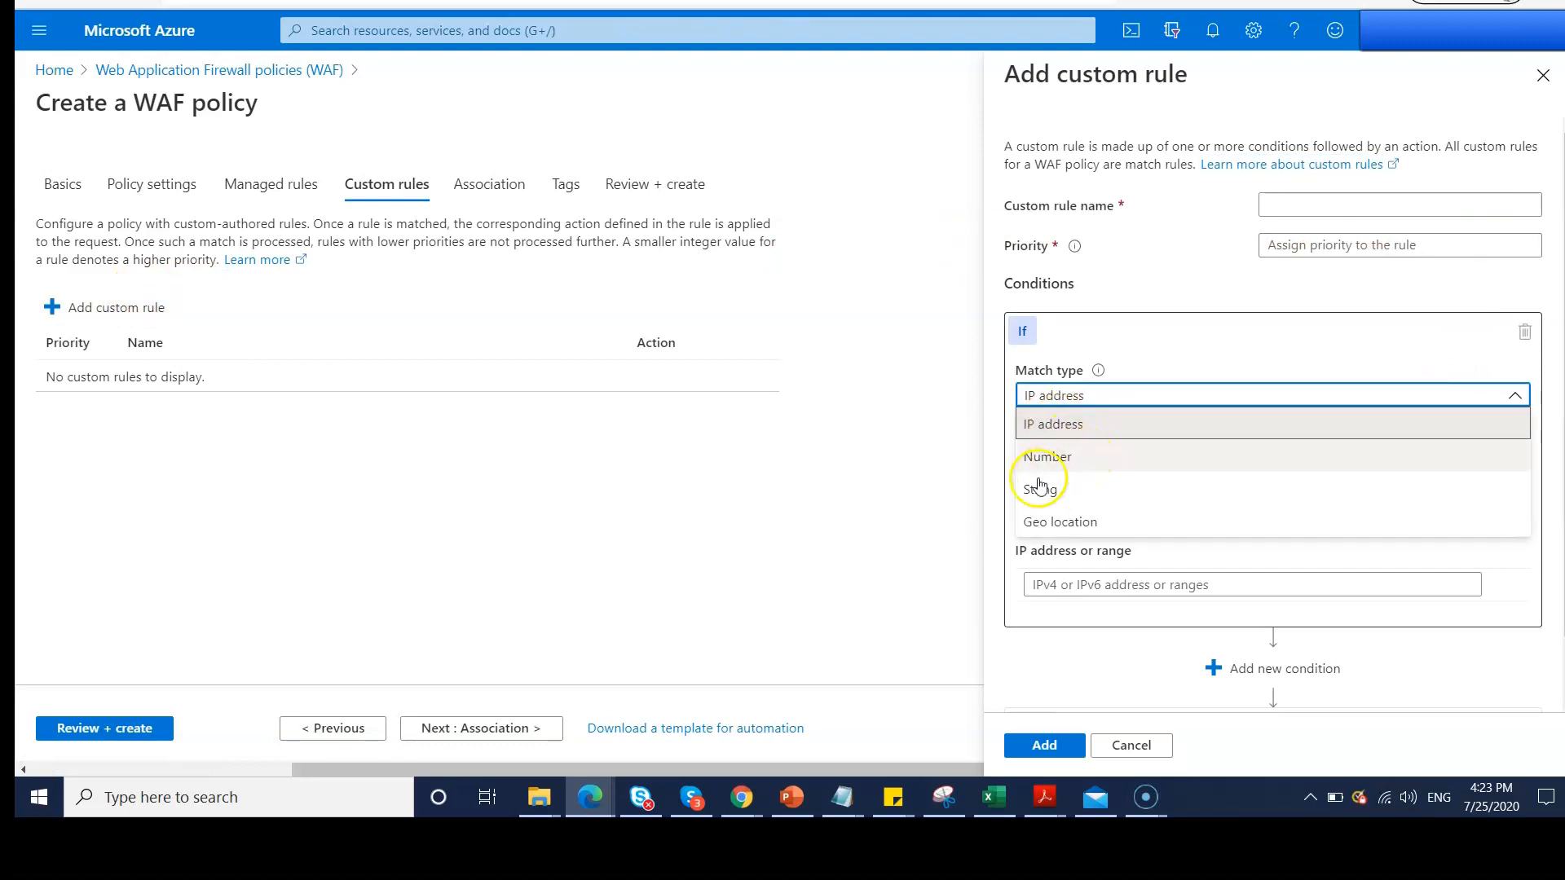
left_click(1084, 524)
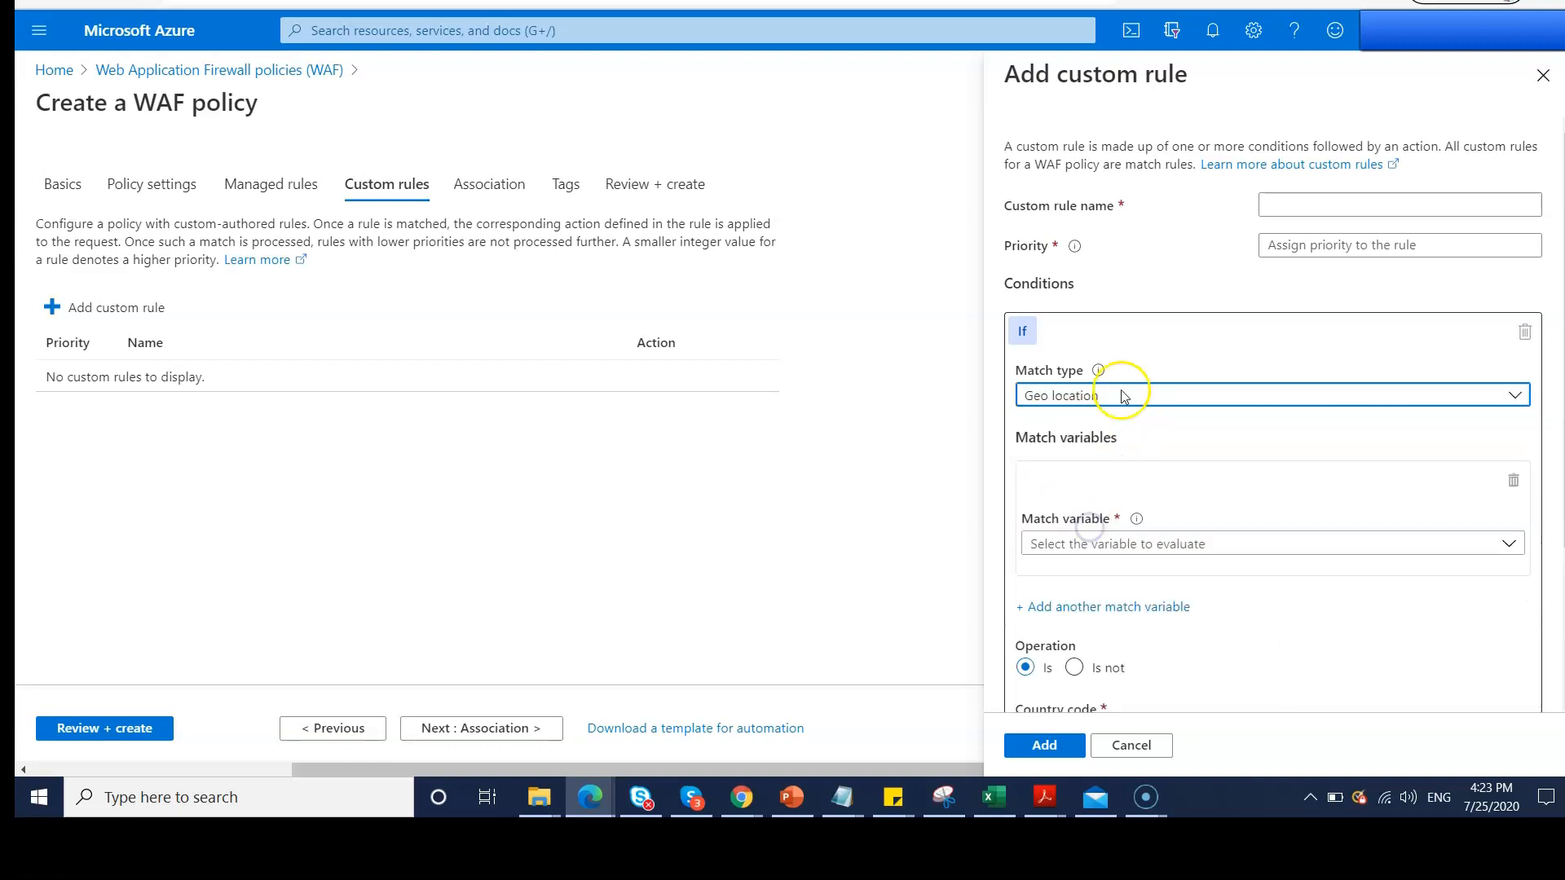
Set the geo location condition's country code to Afghanistan and its match variable to RemoteAddr.
scroll(1129, 428, "down", 2)
left_click(1144, 368)
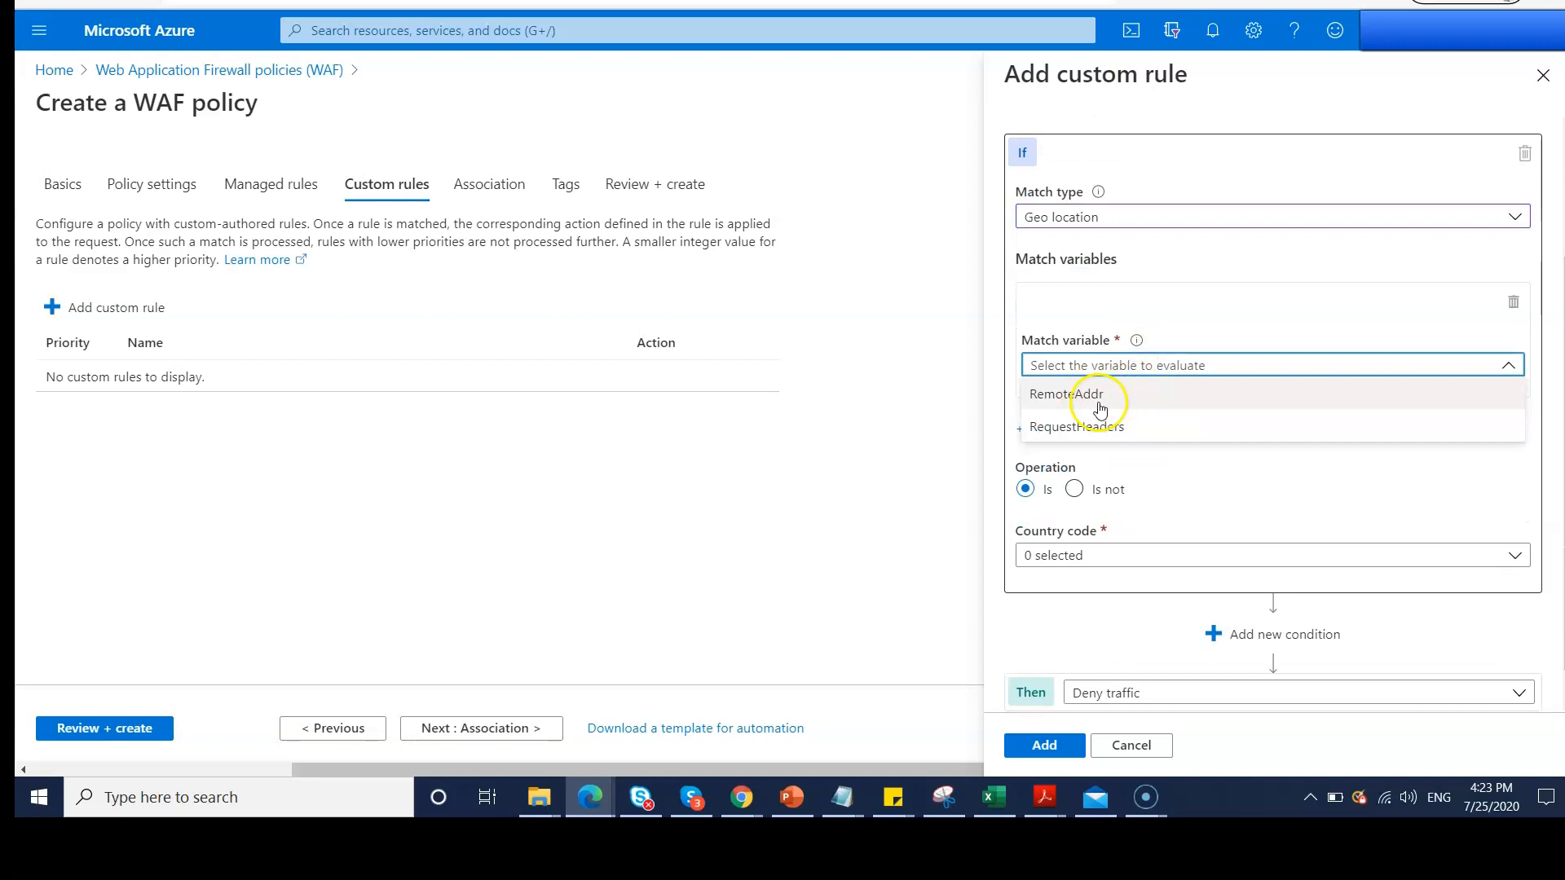
left_click(1229, 489)
scroll(1230, 493, "down", 1)
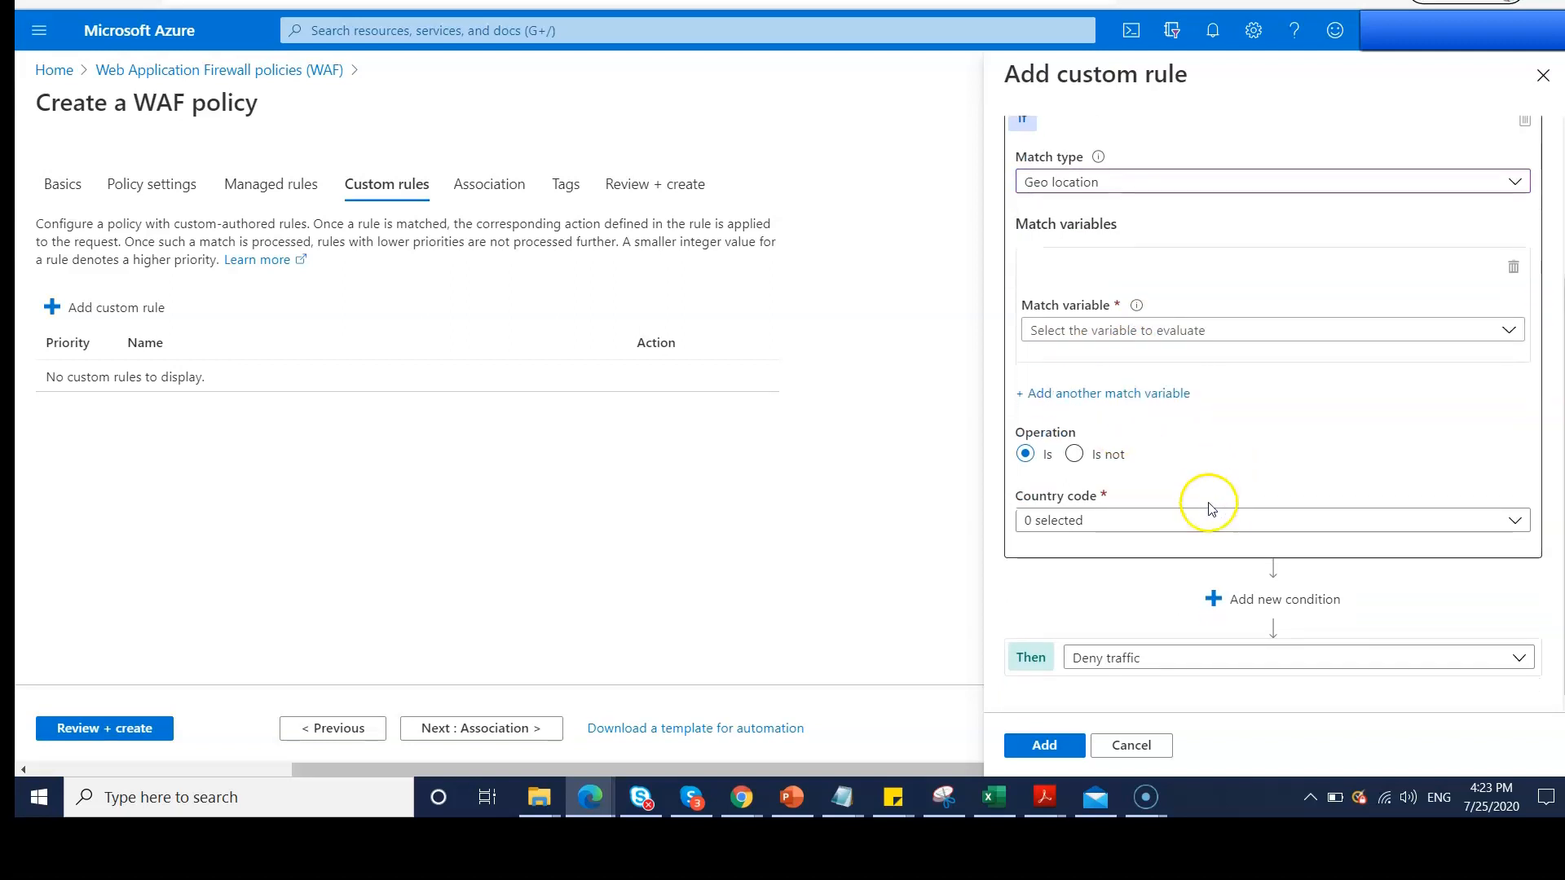
left_click(1191, 526)
left_click(1043, 133)
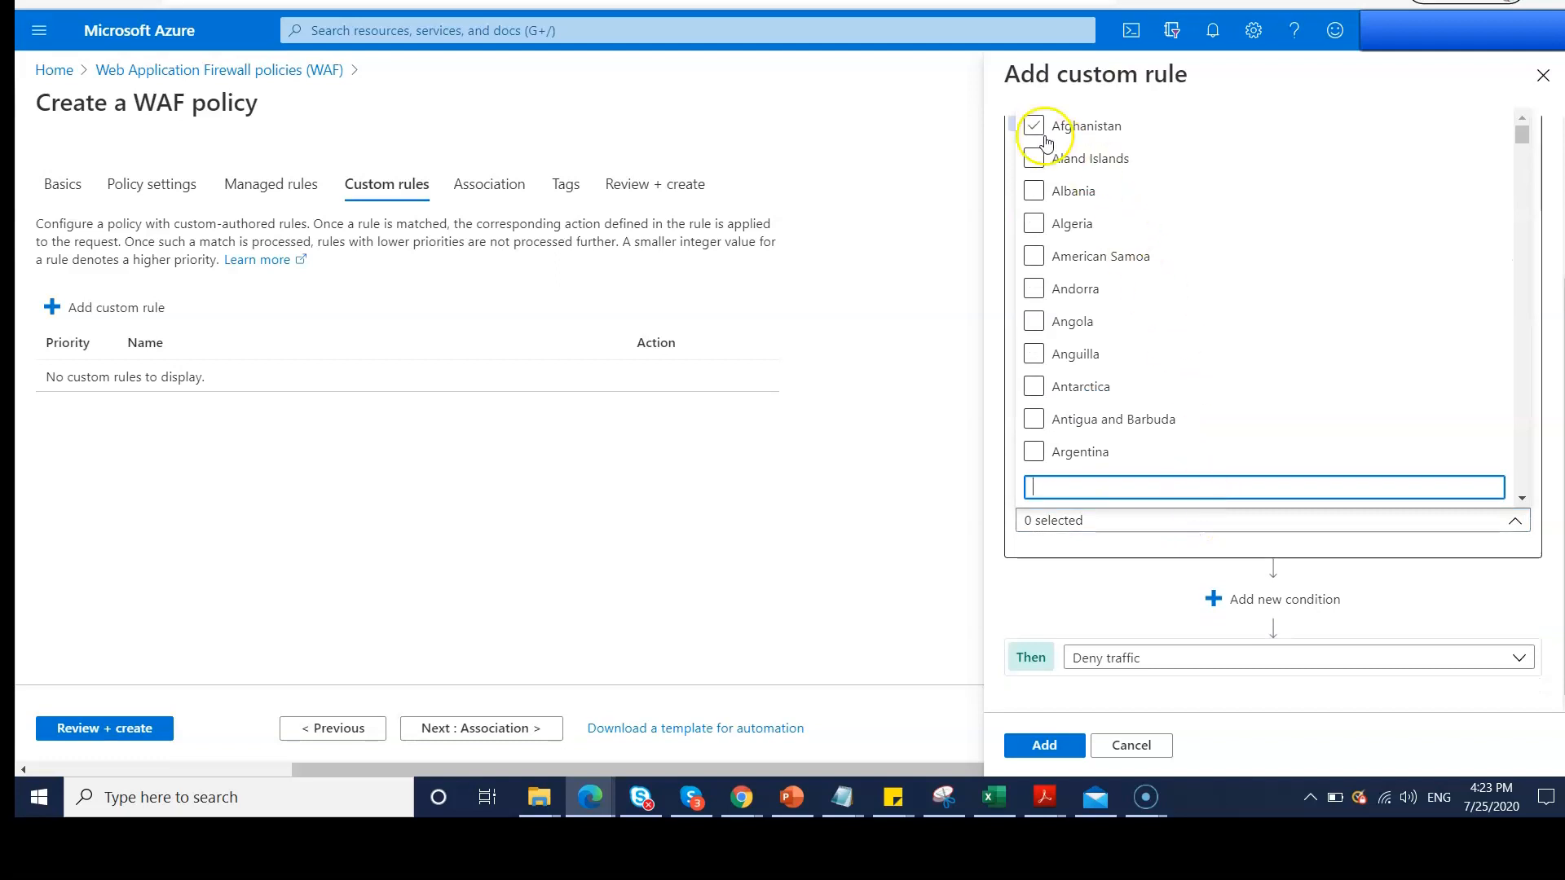
left_click(1046, 141)
left_click(1082, 243)
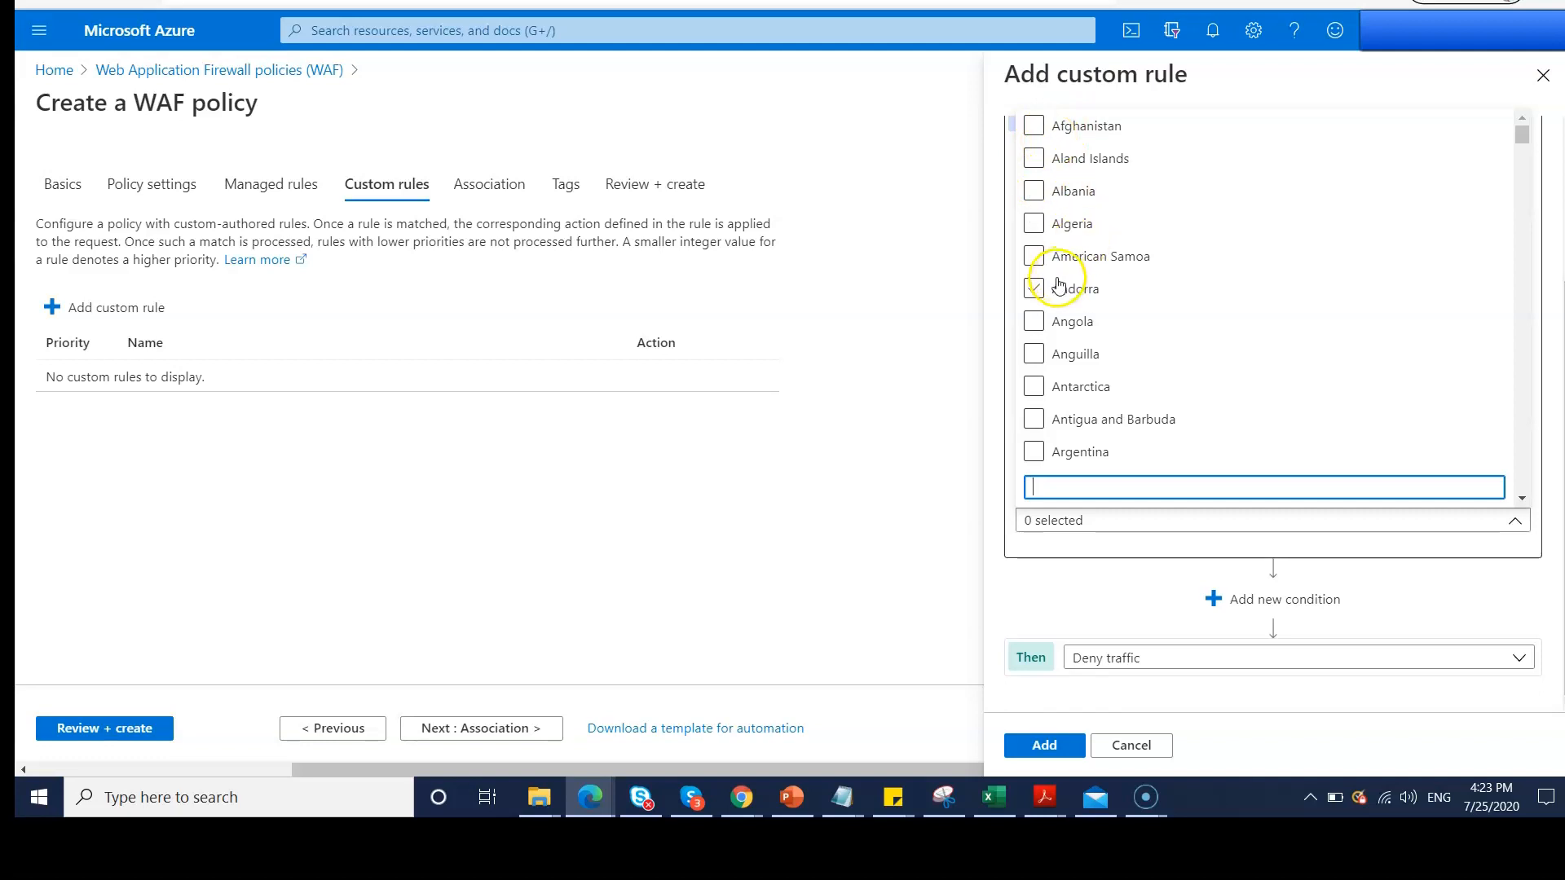
left_click(1045, 140)
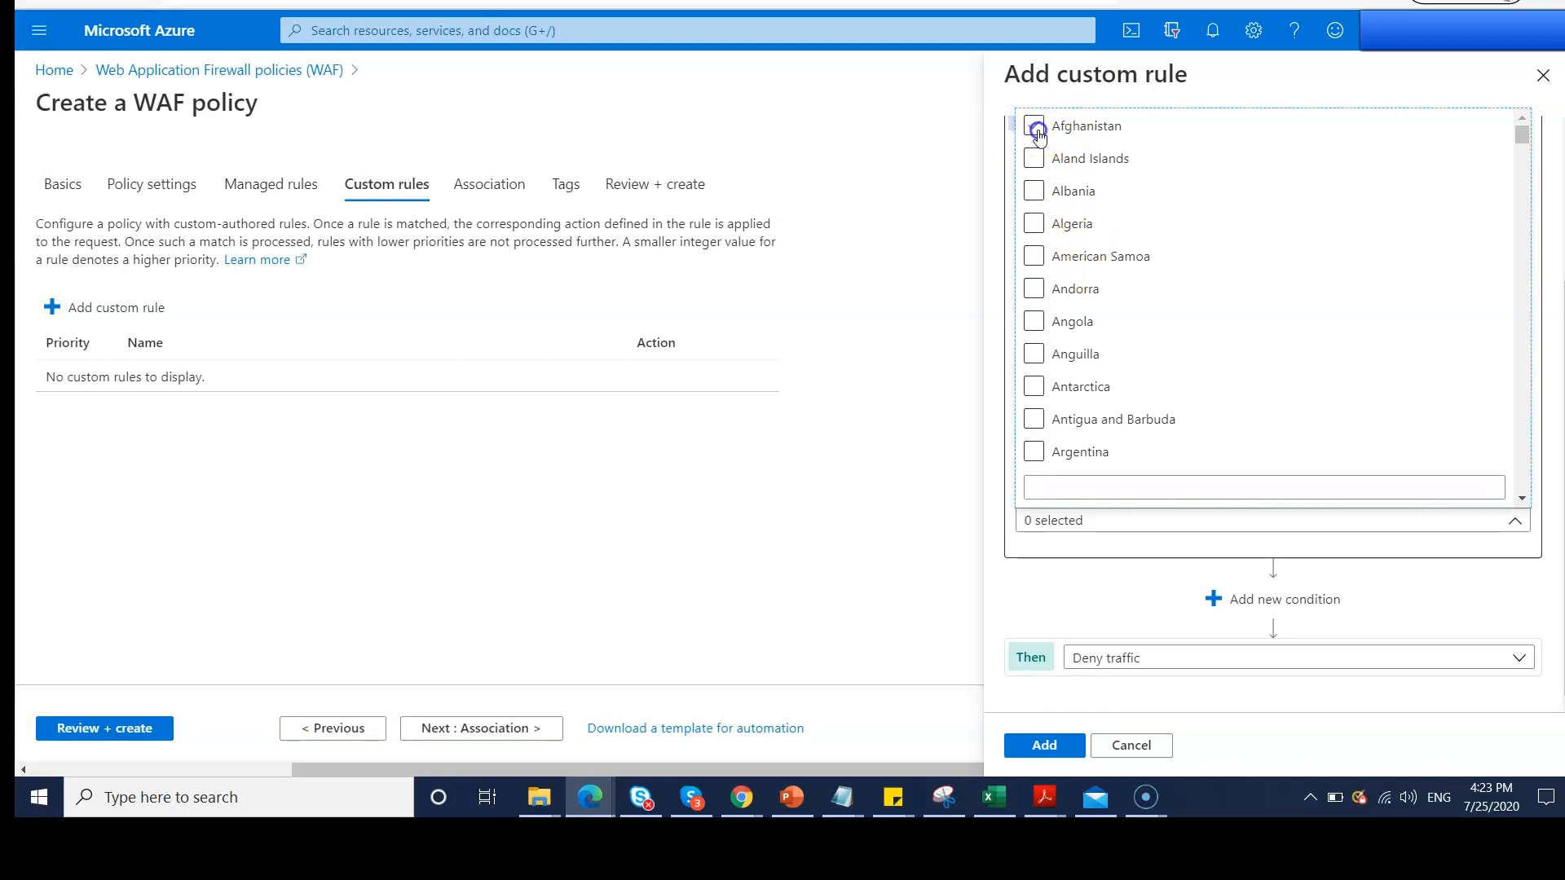
left_click(1149, 650)
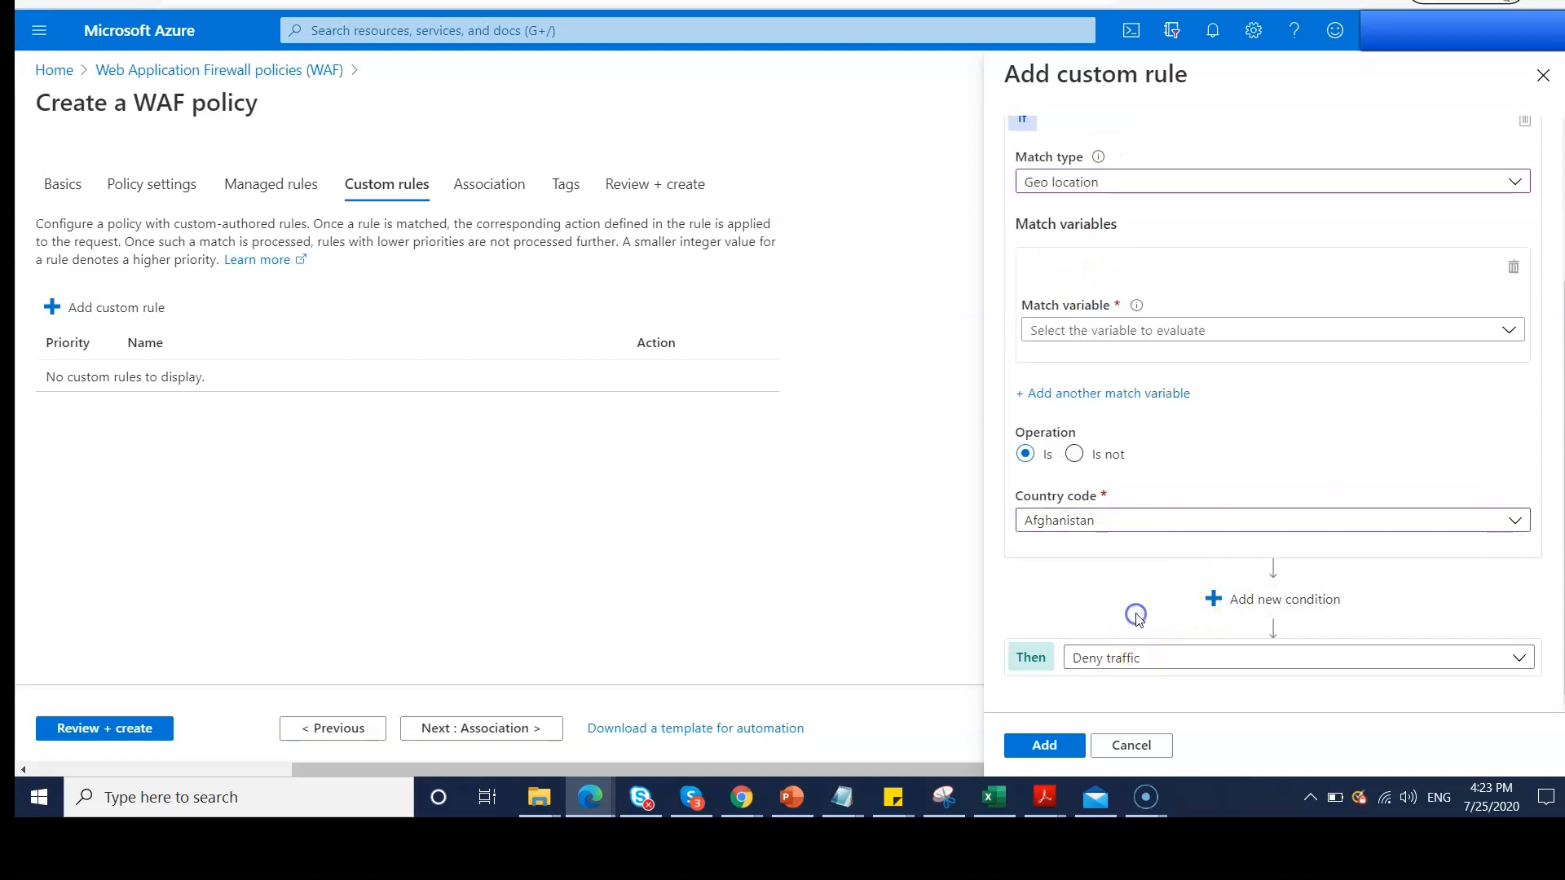
left_click(1233, 330)
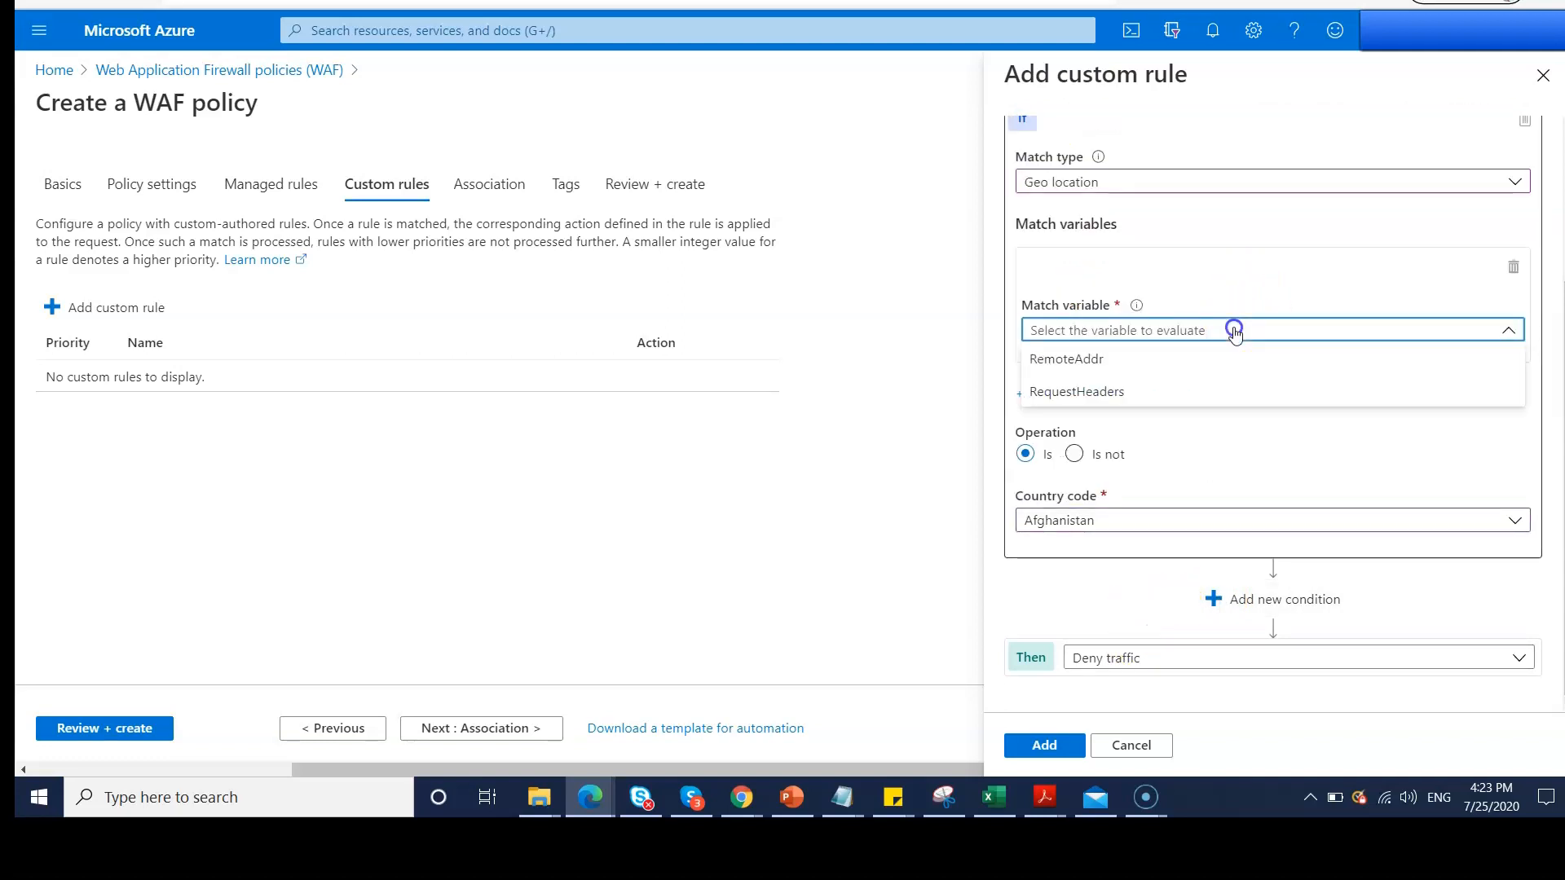
left_click(1157, 361)
Set the custom rule's action to Allow traffic and try to add the rule to the policy.
left_click(1117, 660)
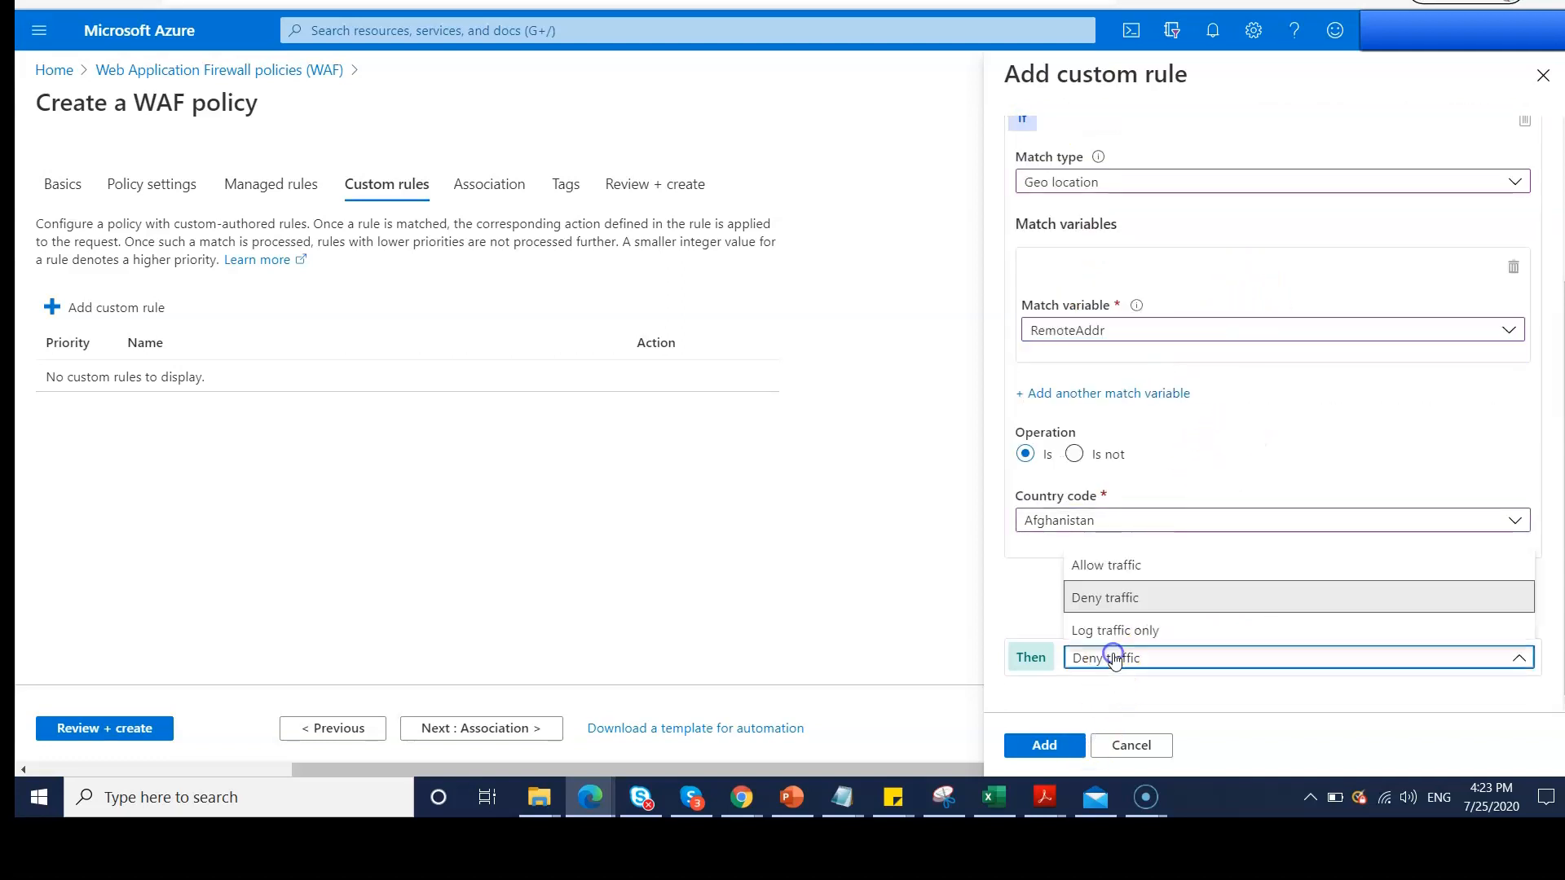
left_click(1085, 571)
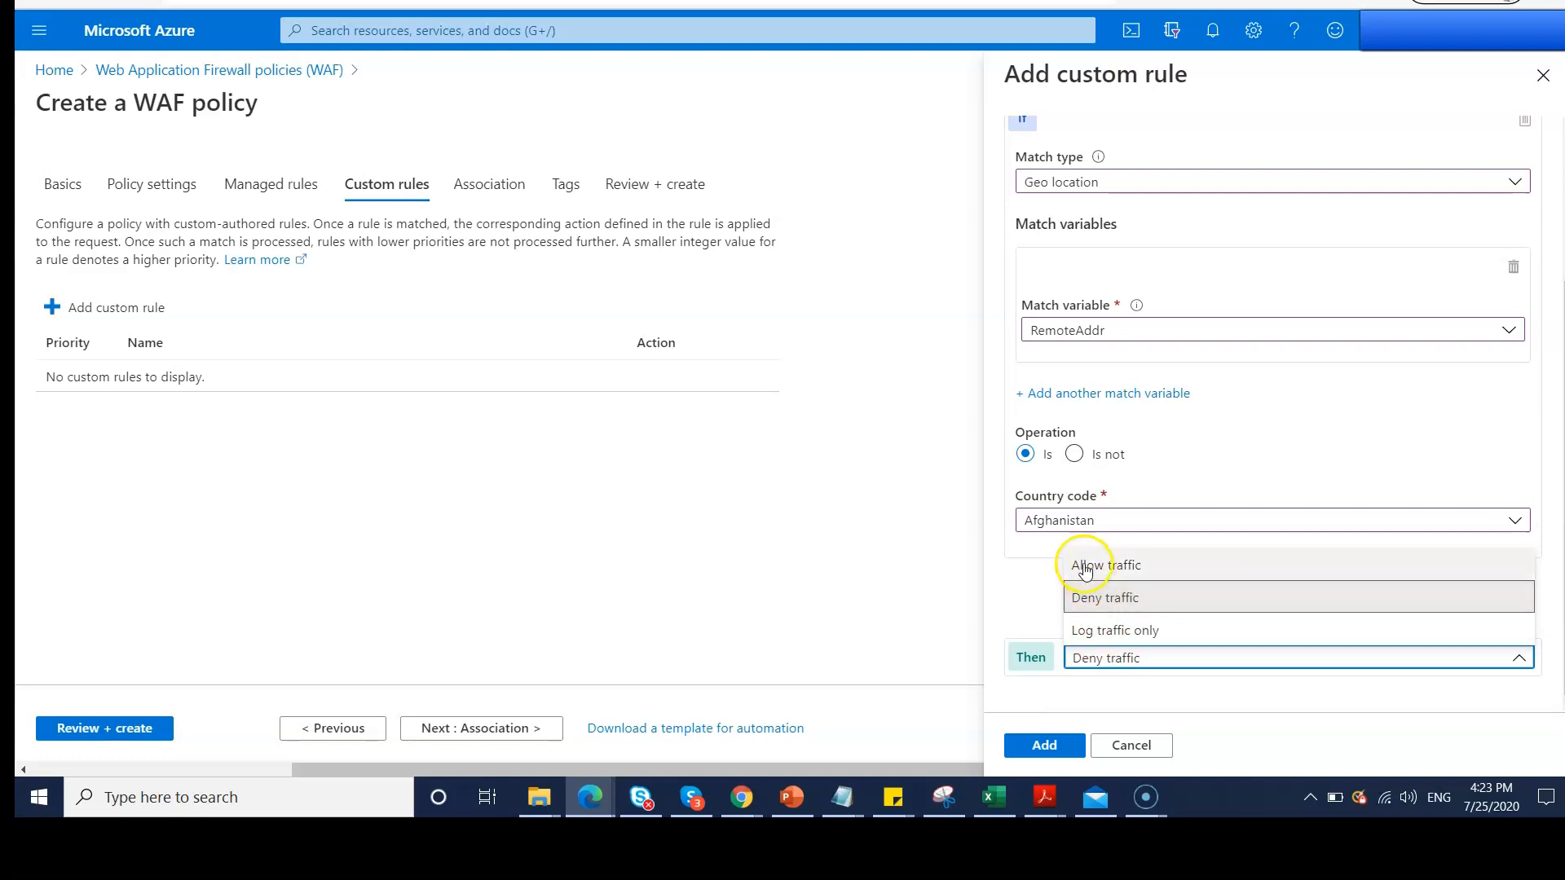
left_click(1116, 660)
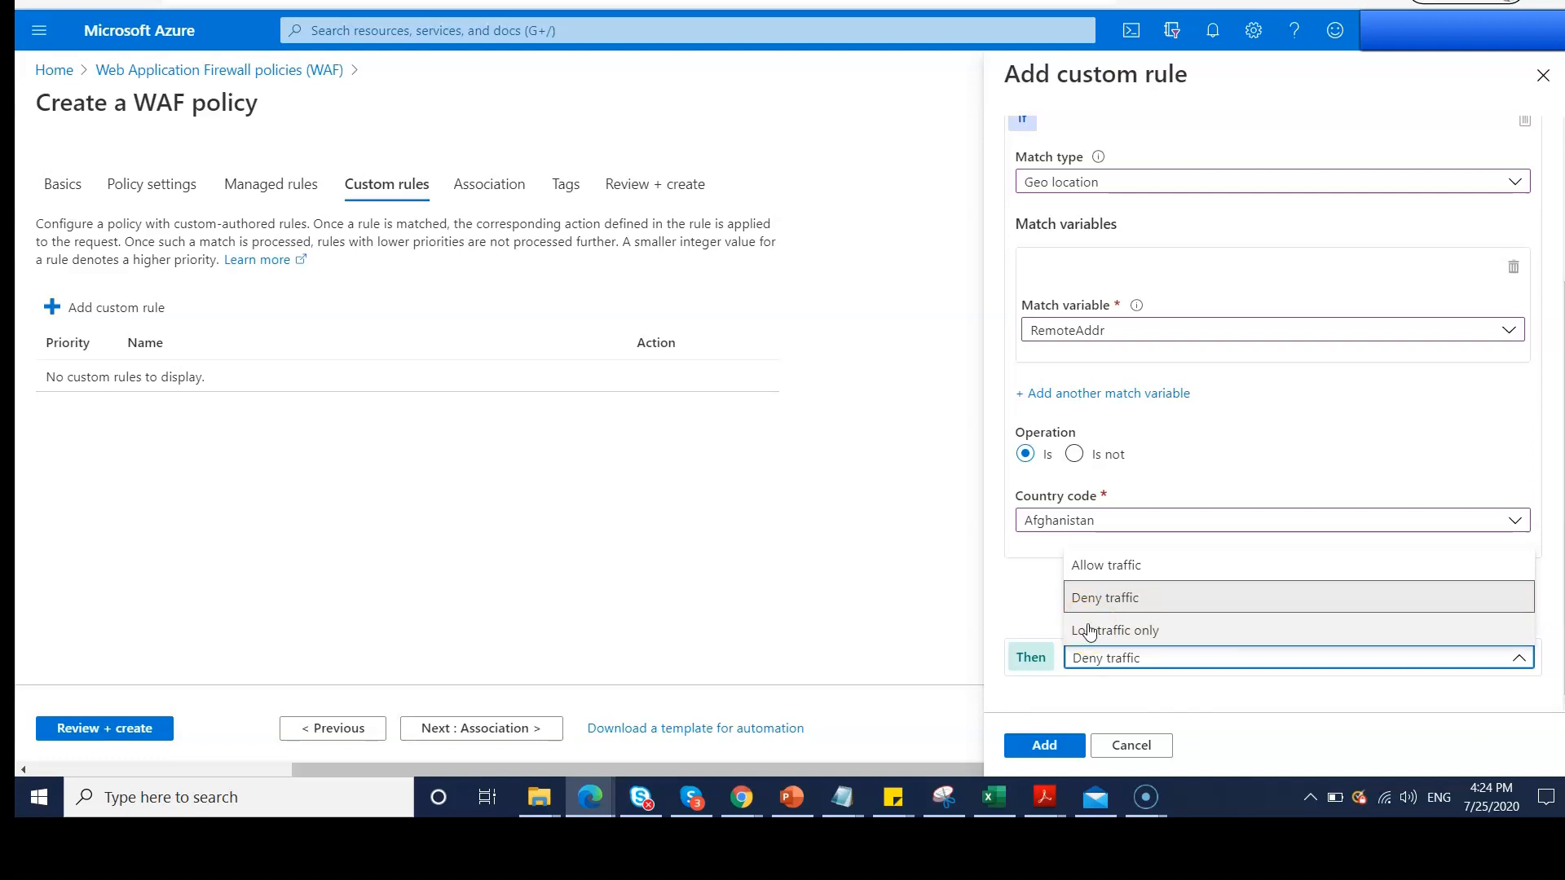
left_click(1150, 627)
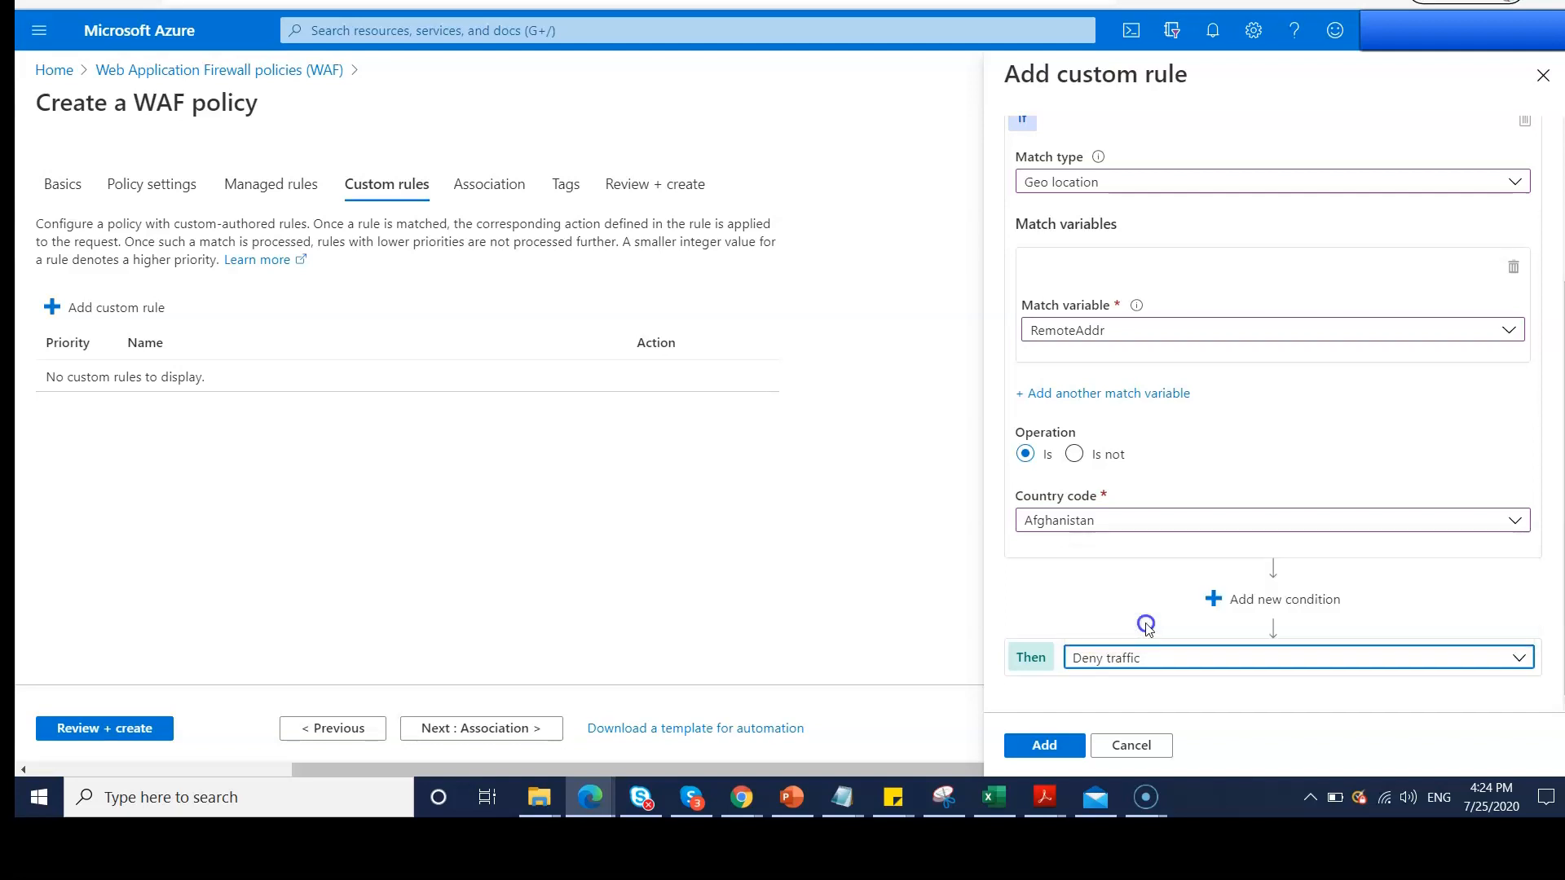
left_click(1140, 657)
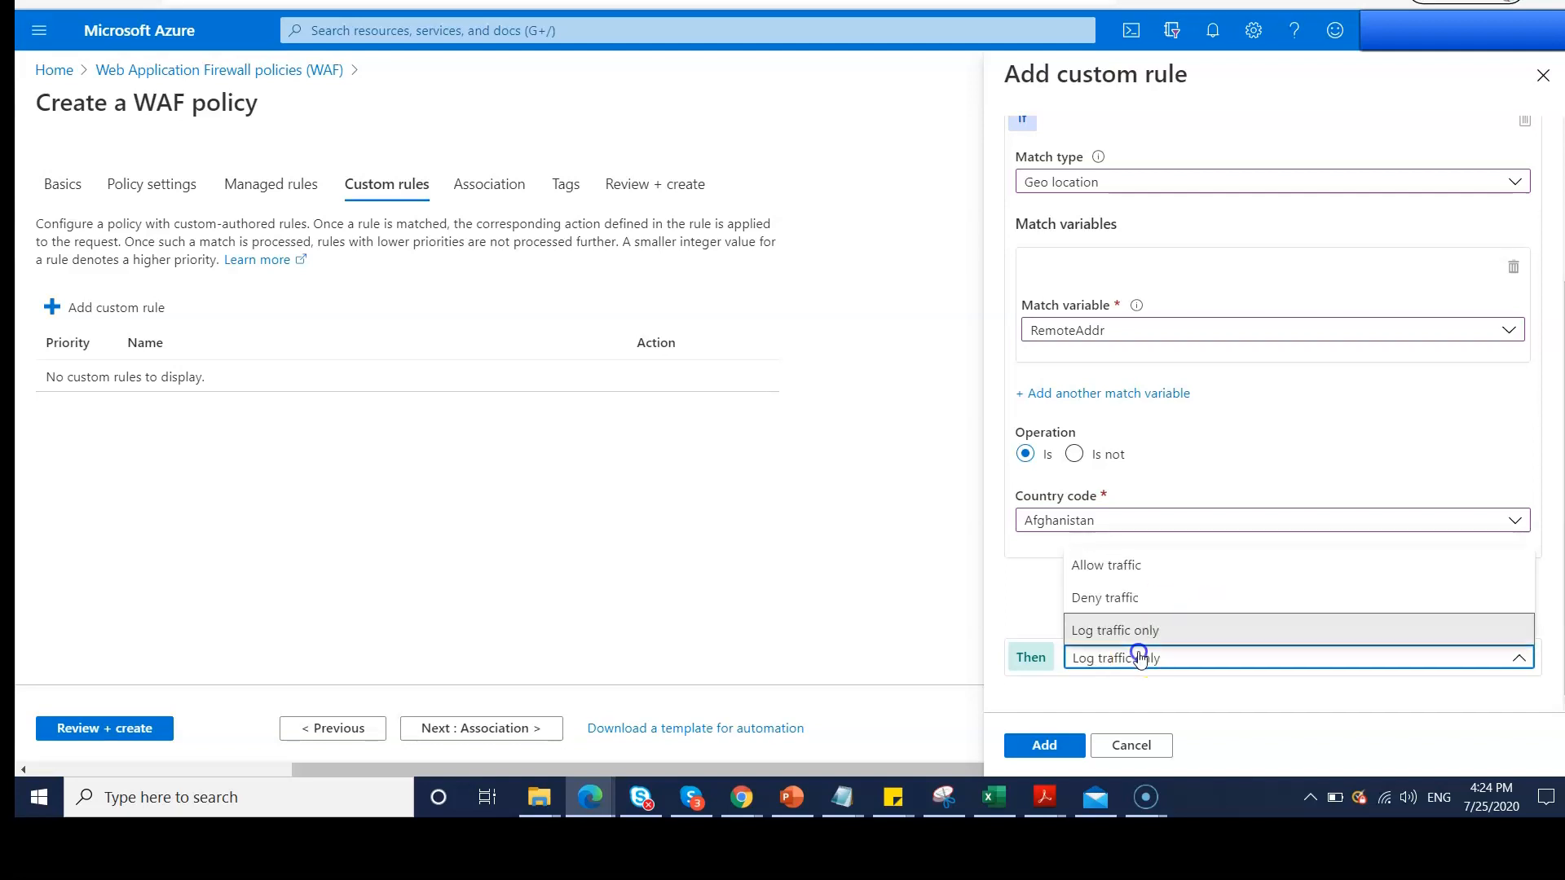
left_click(1105, 564)
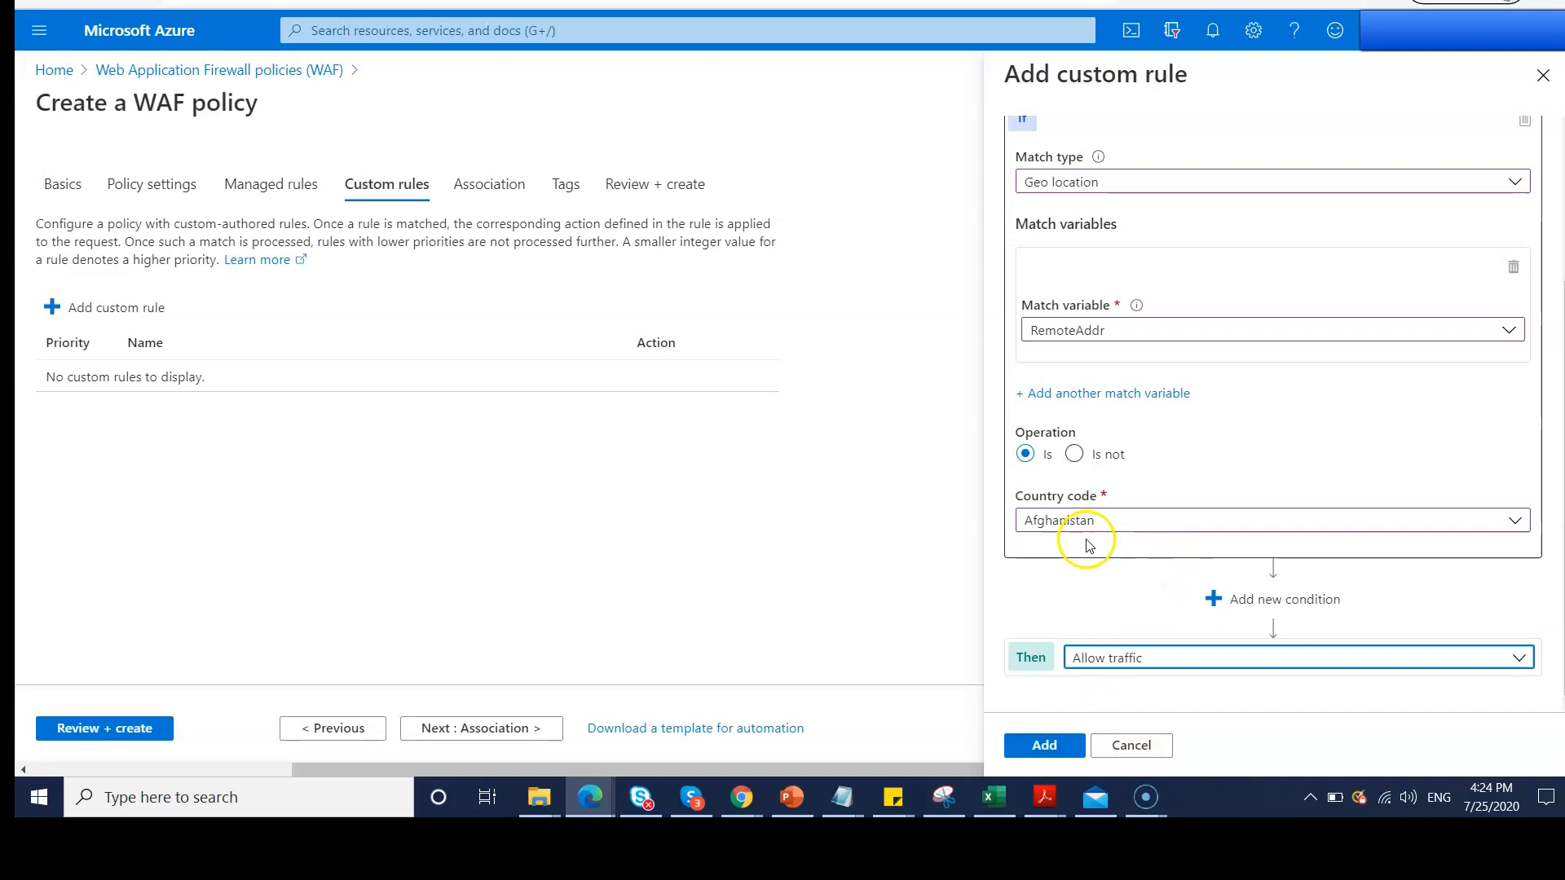
left_click(1058, 728)
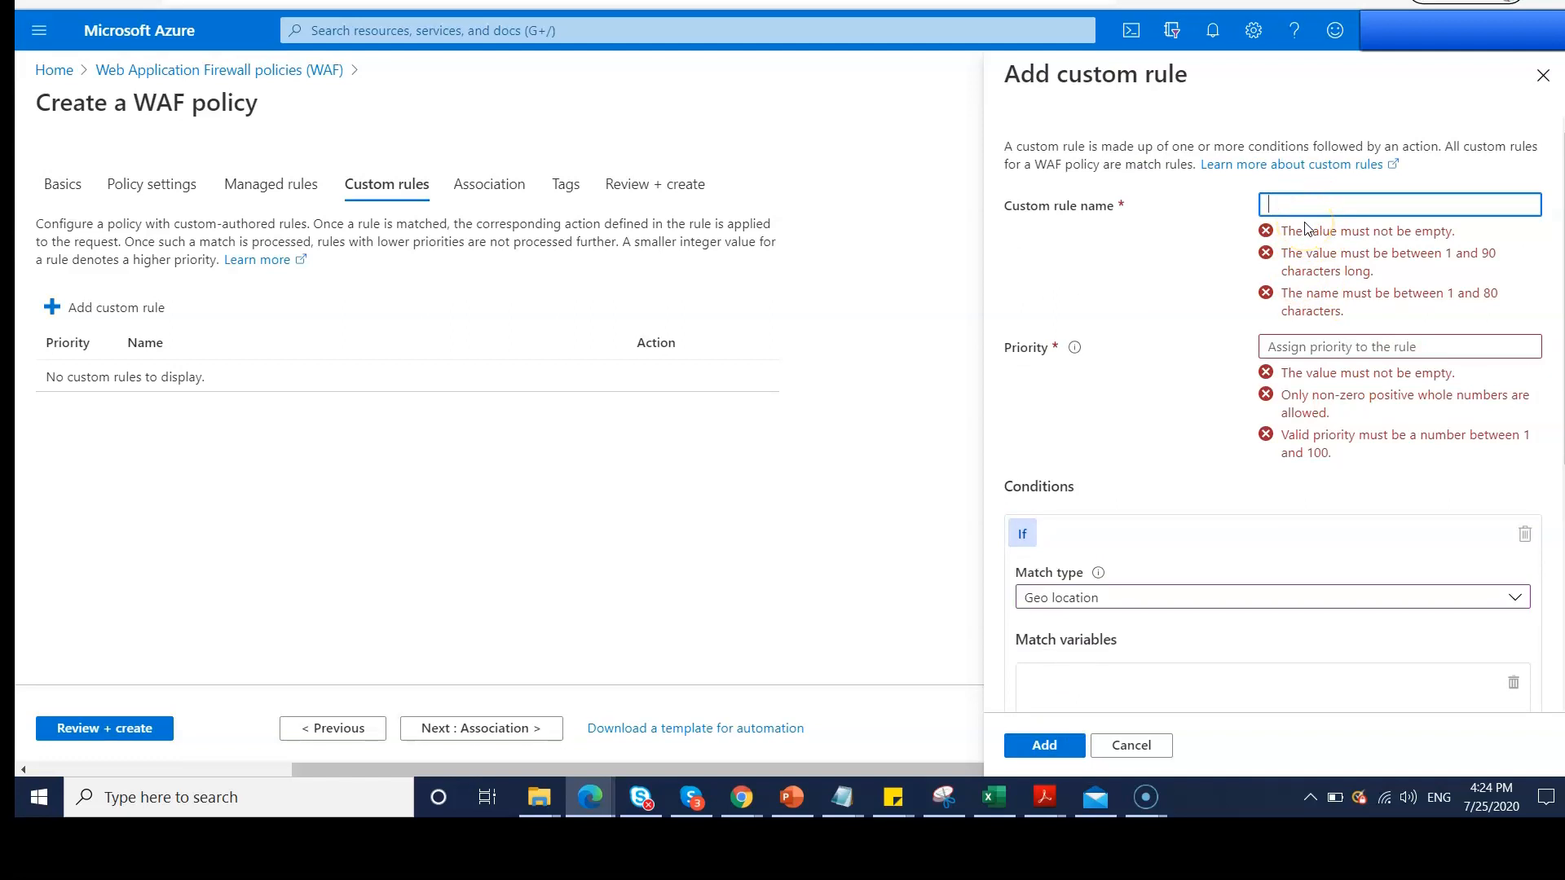
Name the custom rule fordemocustomrules, set its priority to 100 and add it to the policy.
type("frod")
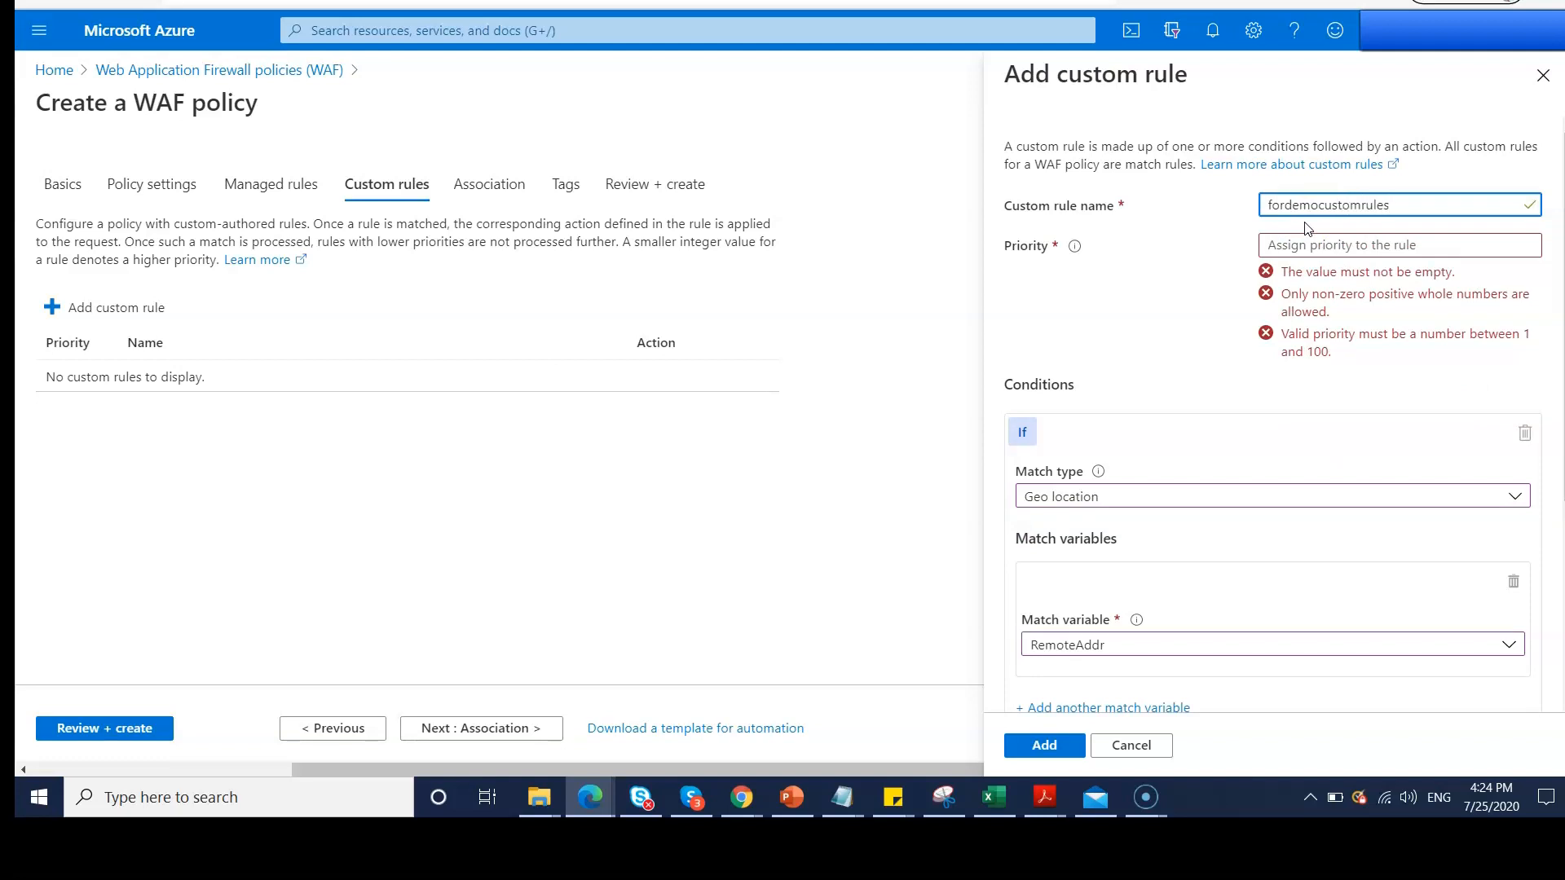
left_click(1328, 245)
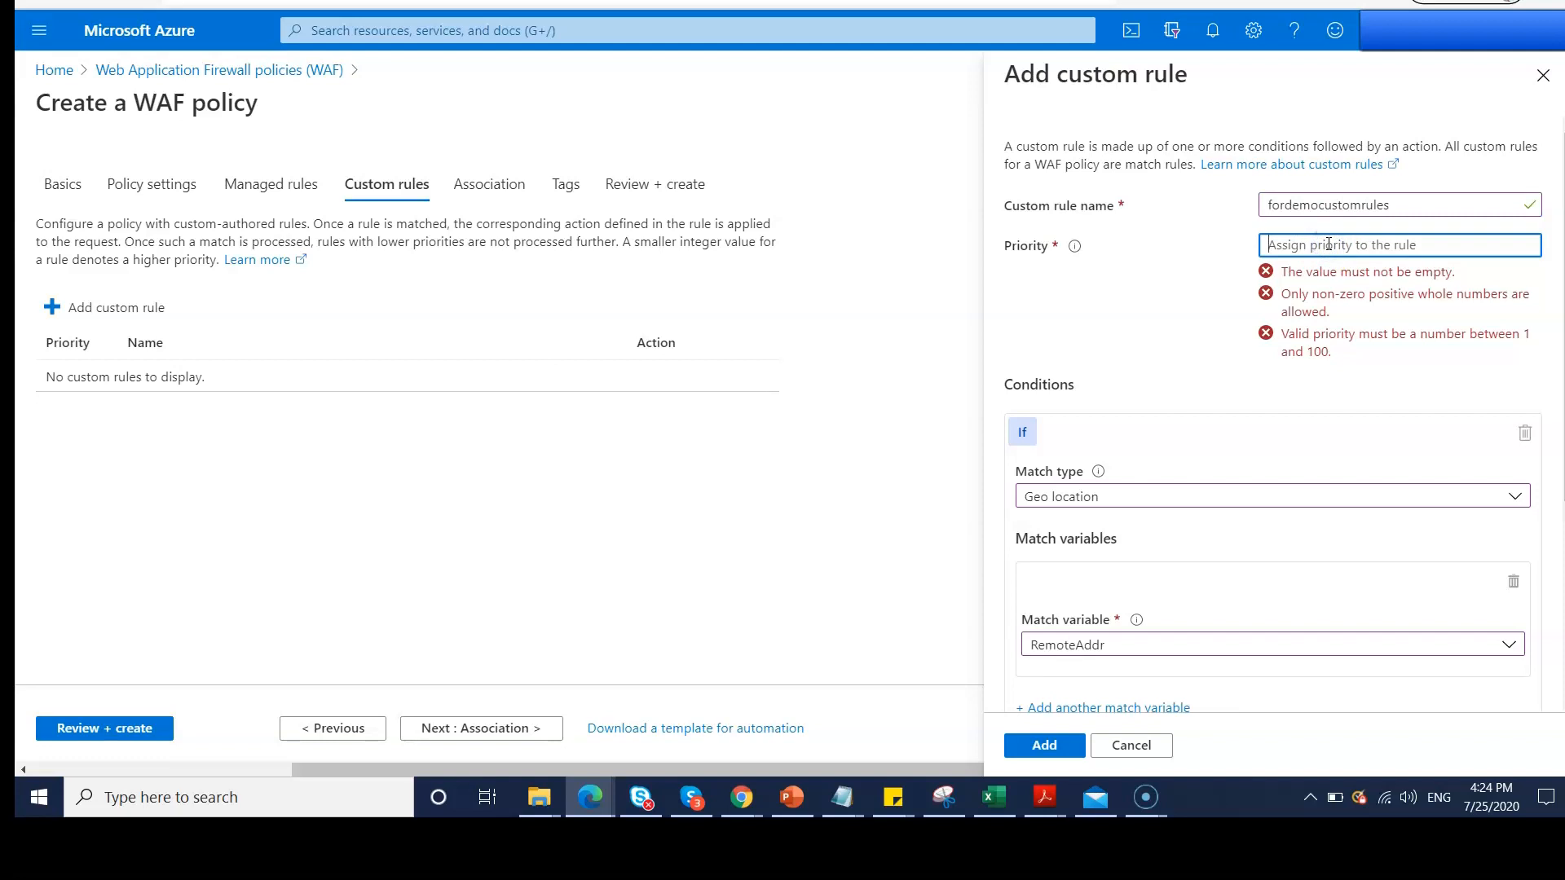
type("100")
left_click(1050, 744)
Associate the WAF policy with the application gateway demowaftest.
left_click(512, 183)
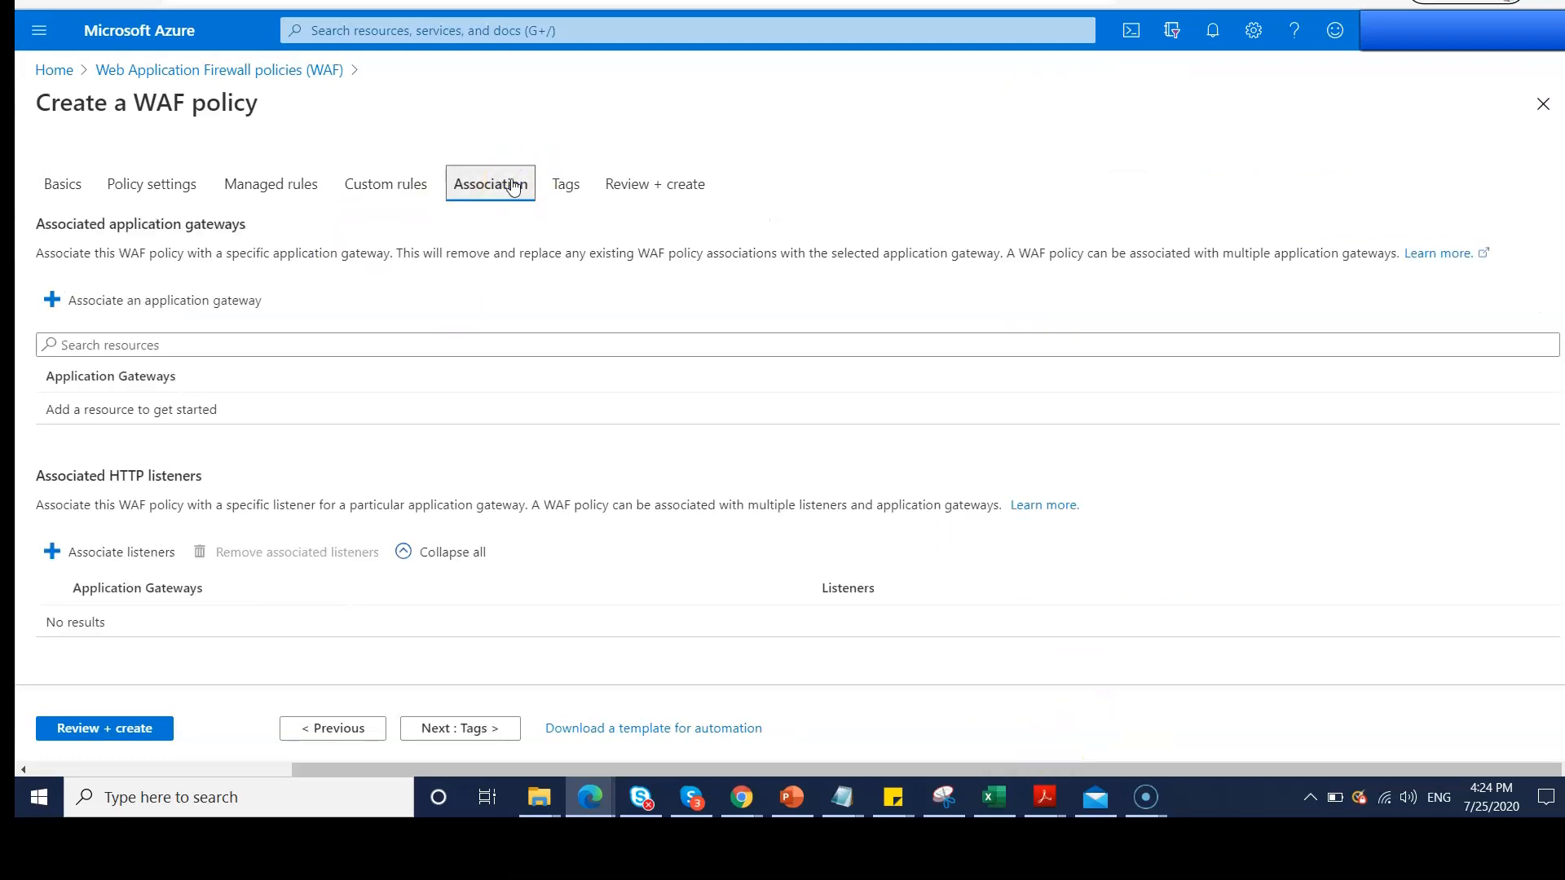
left_click(225, 304)
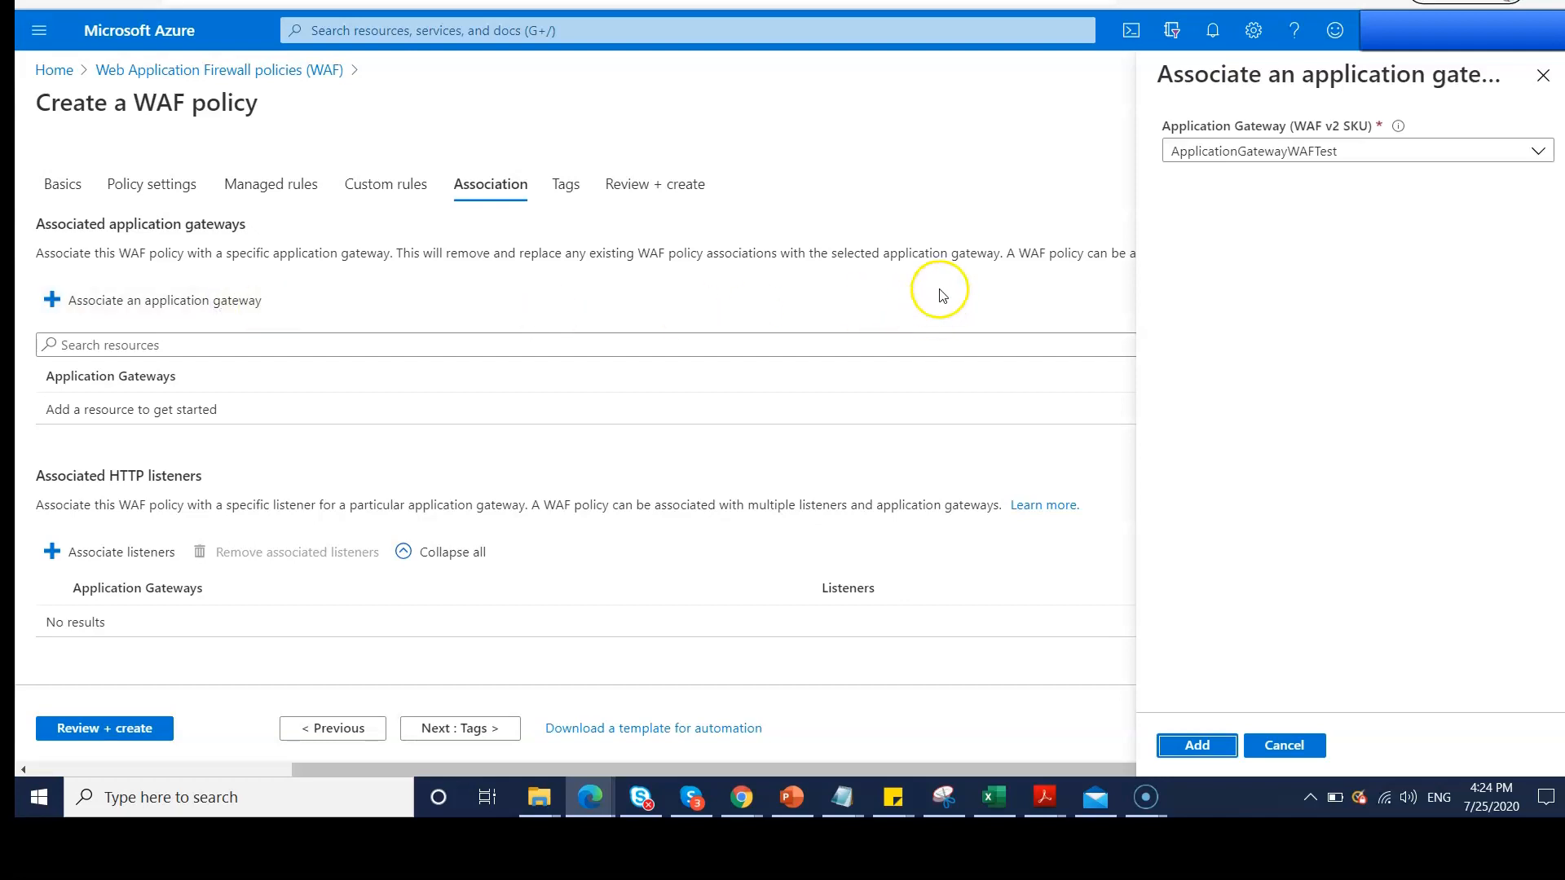
left_click(1307, 154)
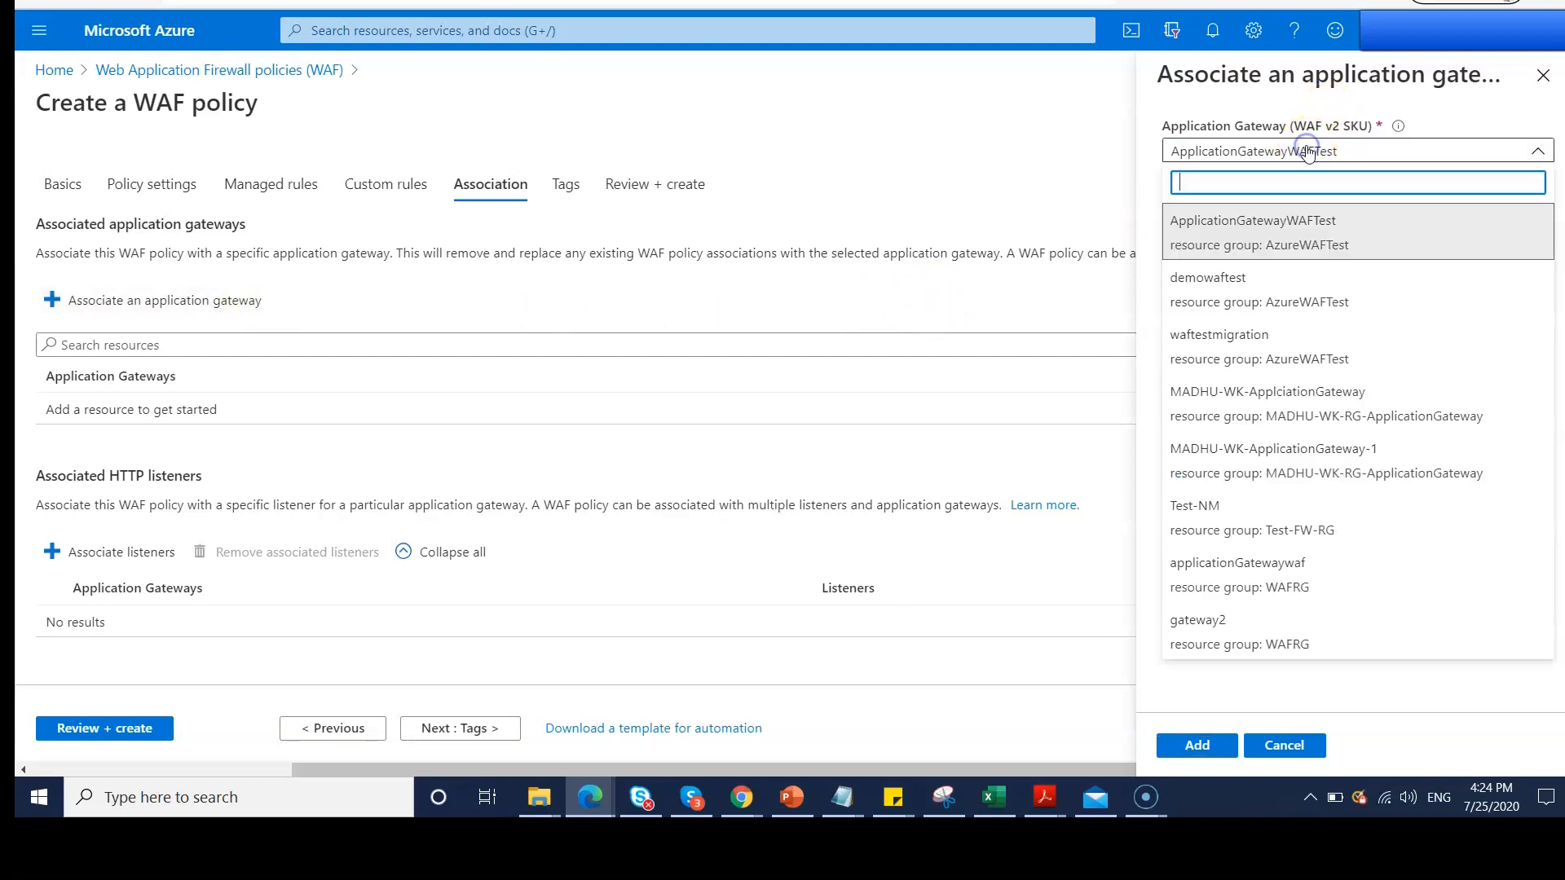
left_click(1207, 295)
left_click(1196, 745)
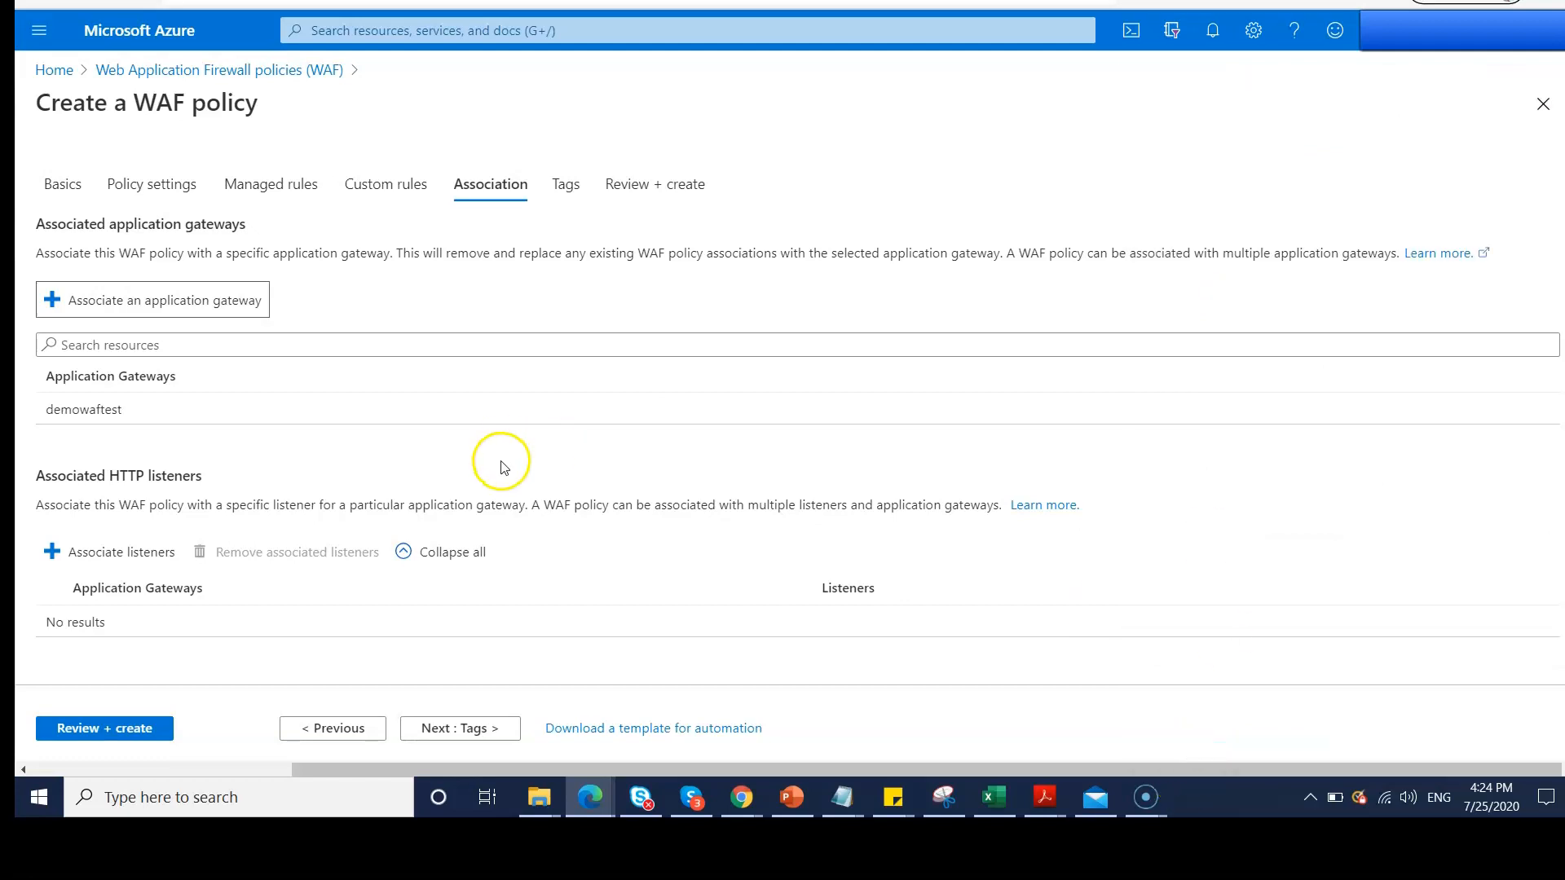
Add a tag named wafpolicyfrodemo with the value wafpolicwafpolicyfrodemofrodemo to the policy.
left_click(566, 183)
left_click(307, 348)
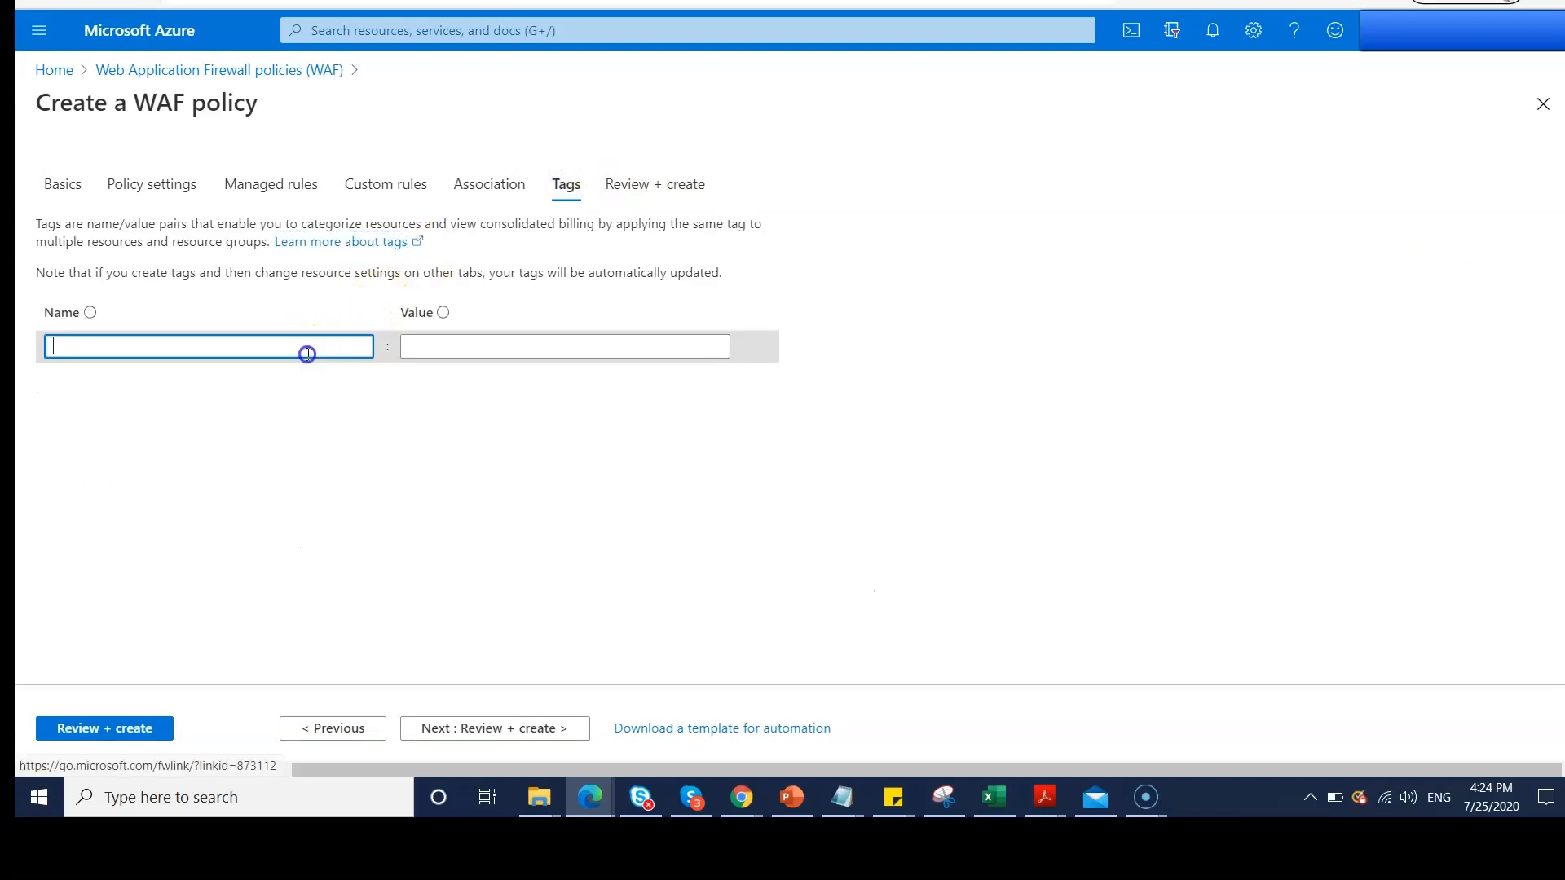
type("wafpolicy")
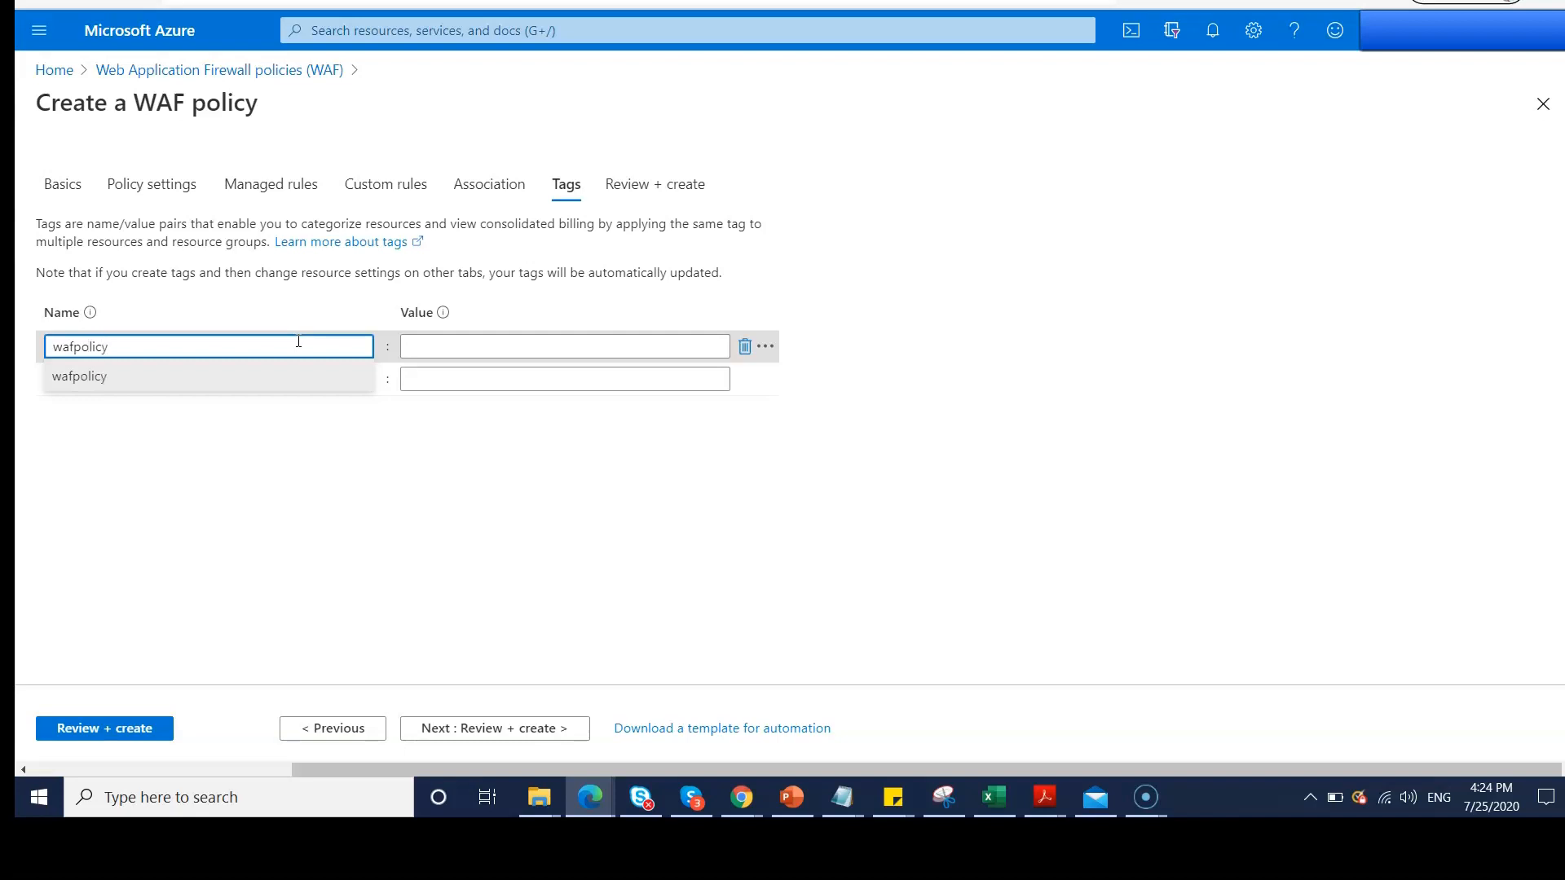
type("frodemo")
double_click(298, 342)
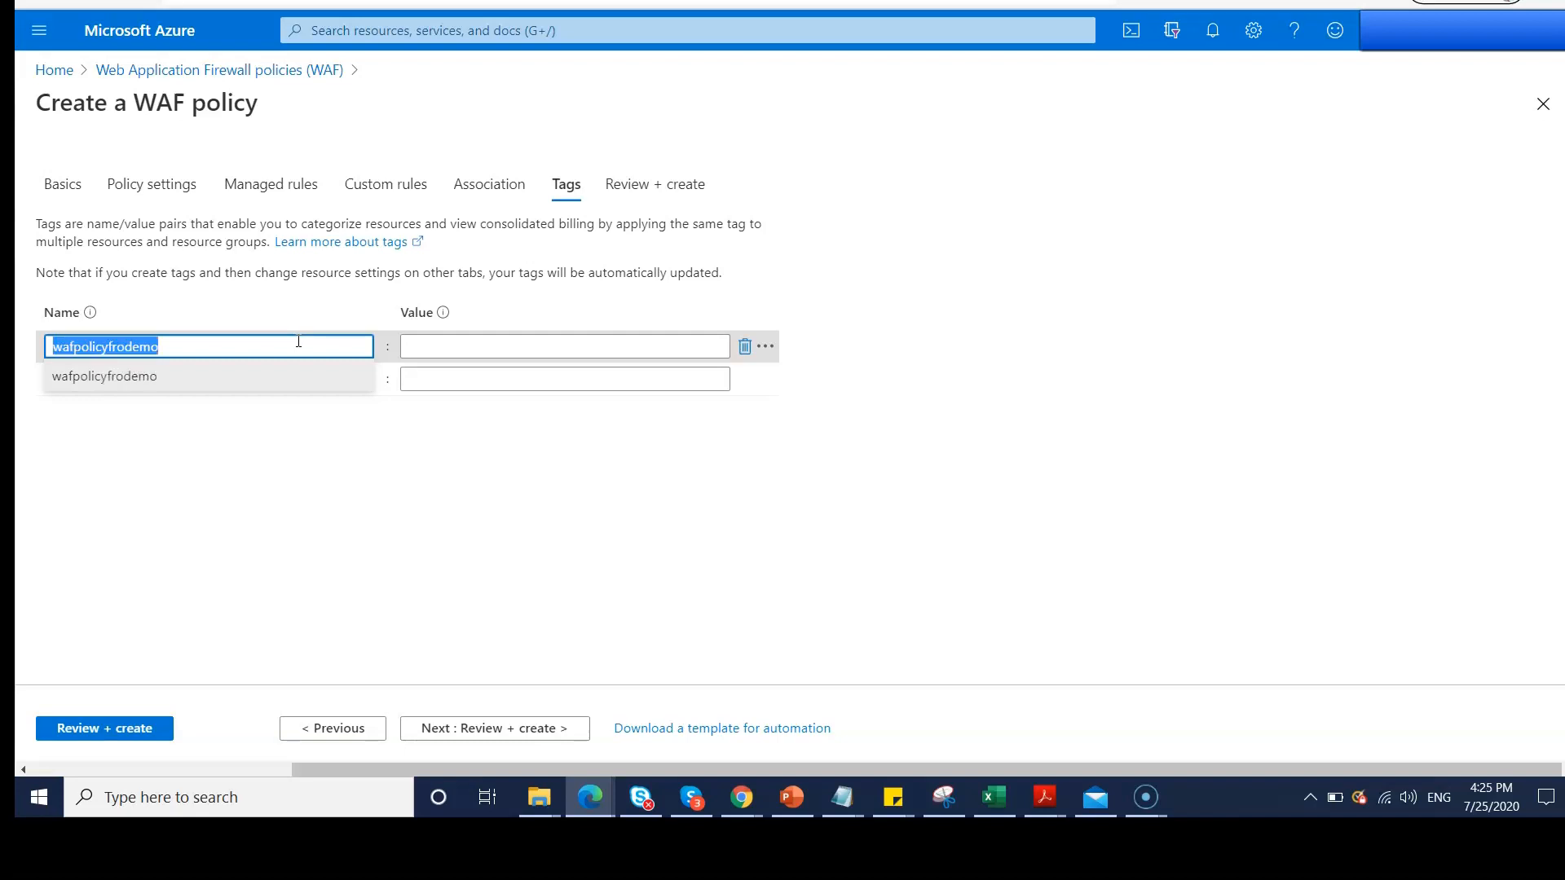
left_click(524, 352)
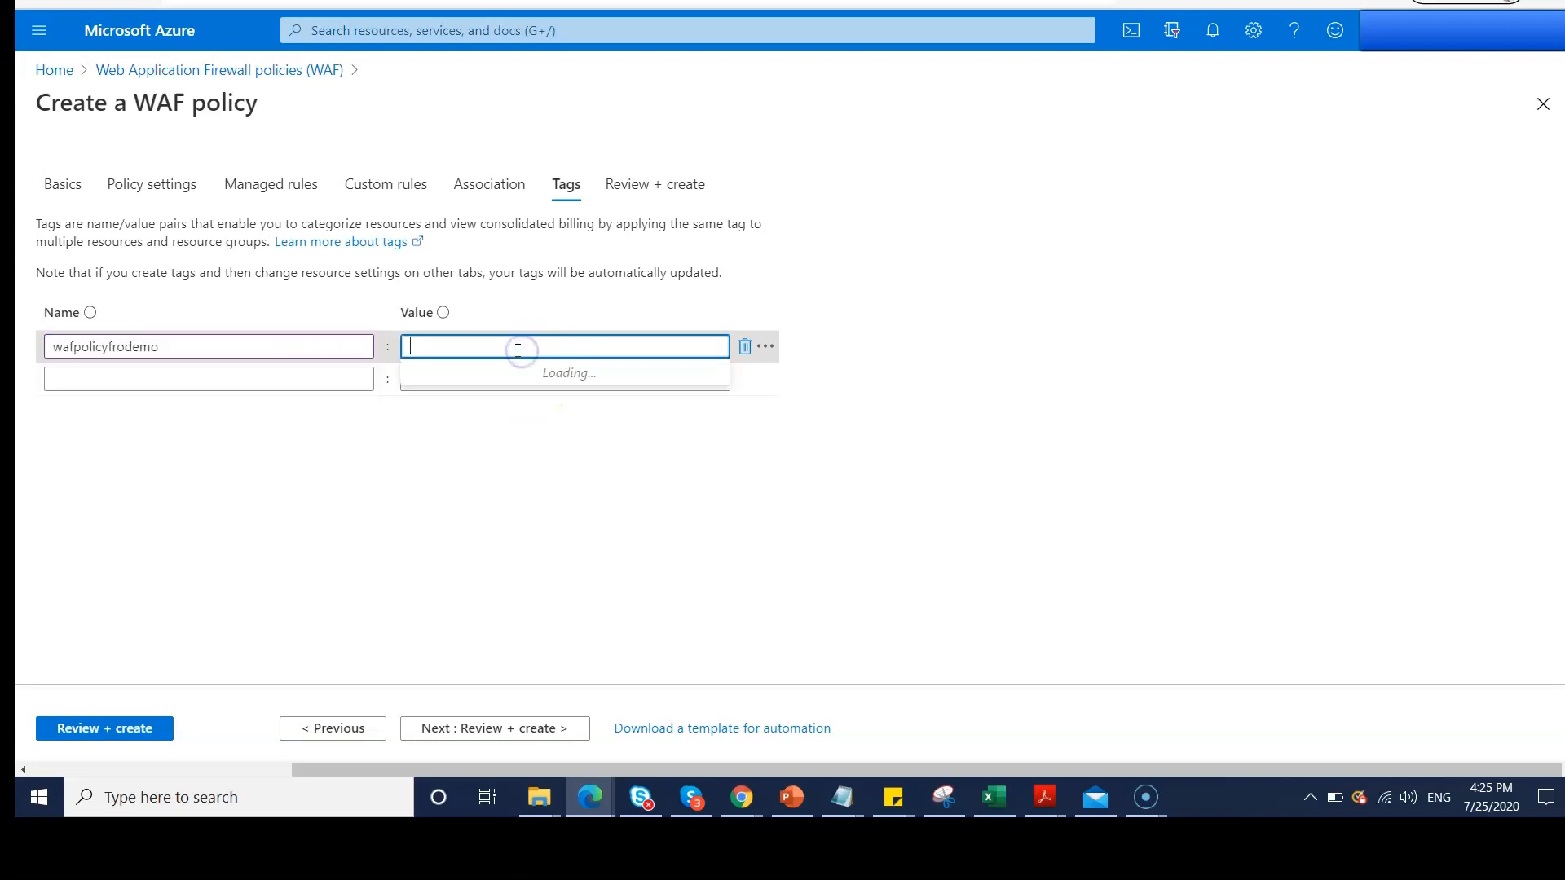
type("wafpolicwafpolicyfrodemofrodemo")
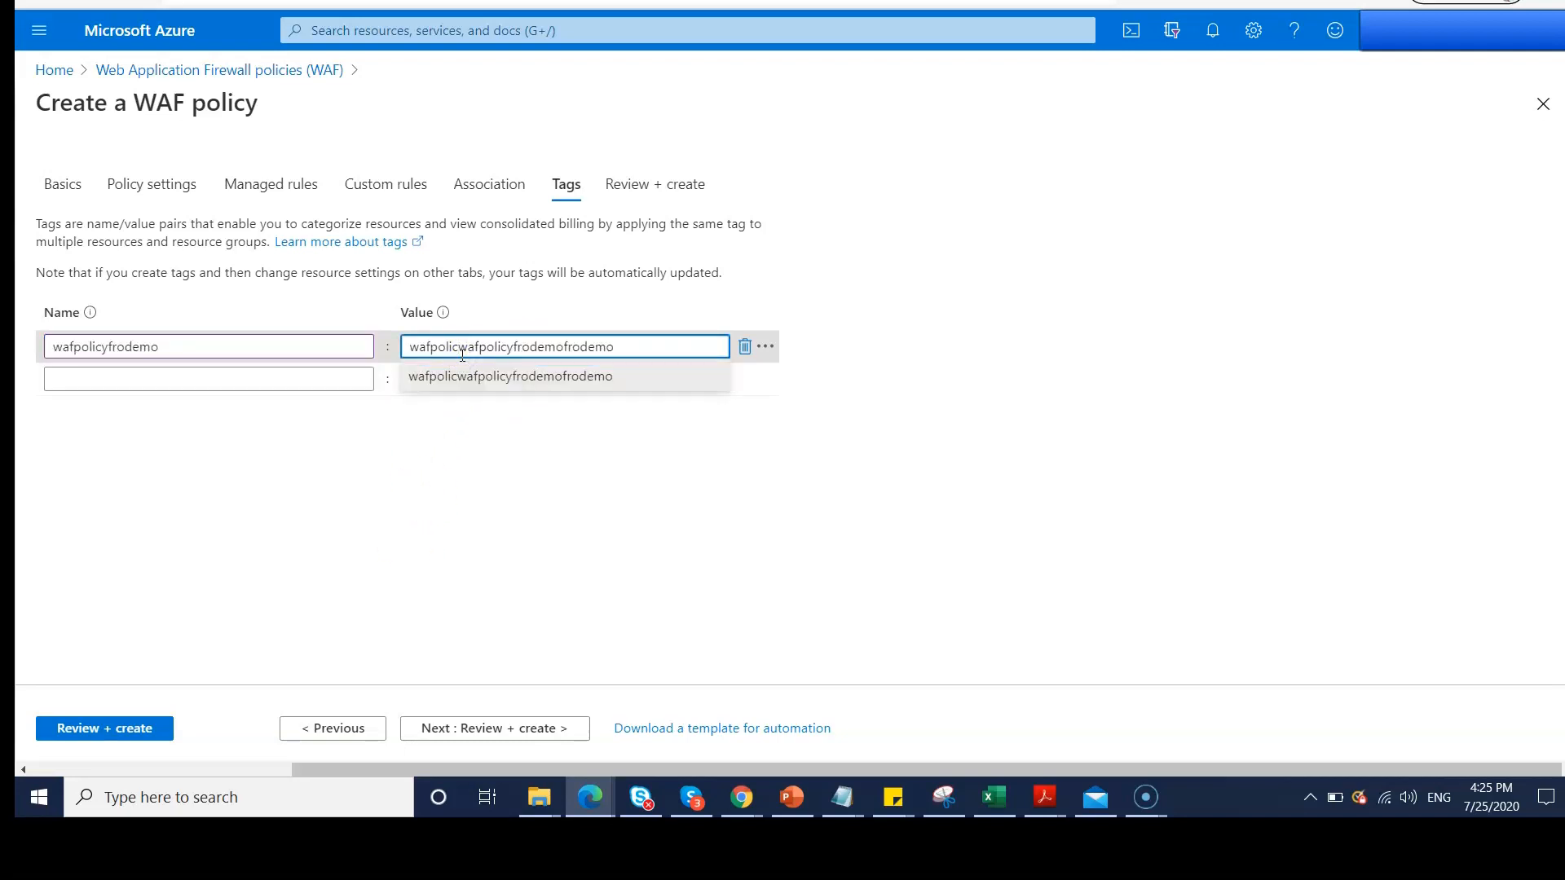
Validate and create the WAF policy, and open the deployed policy resource.
left_click(58, 739)
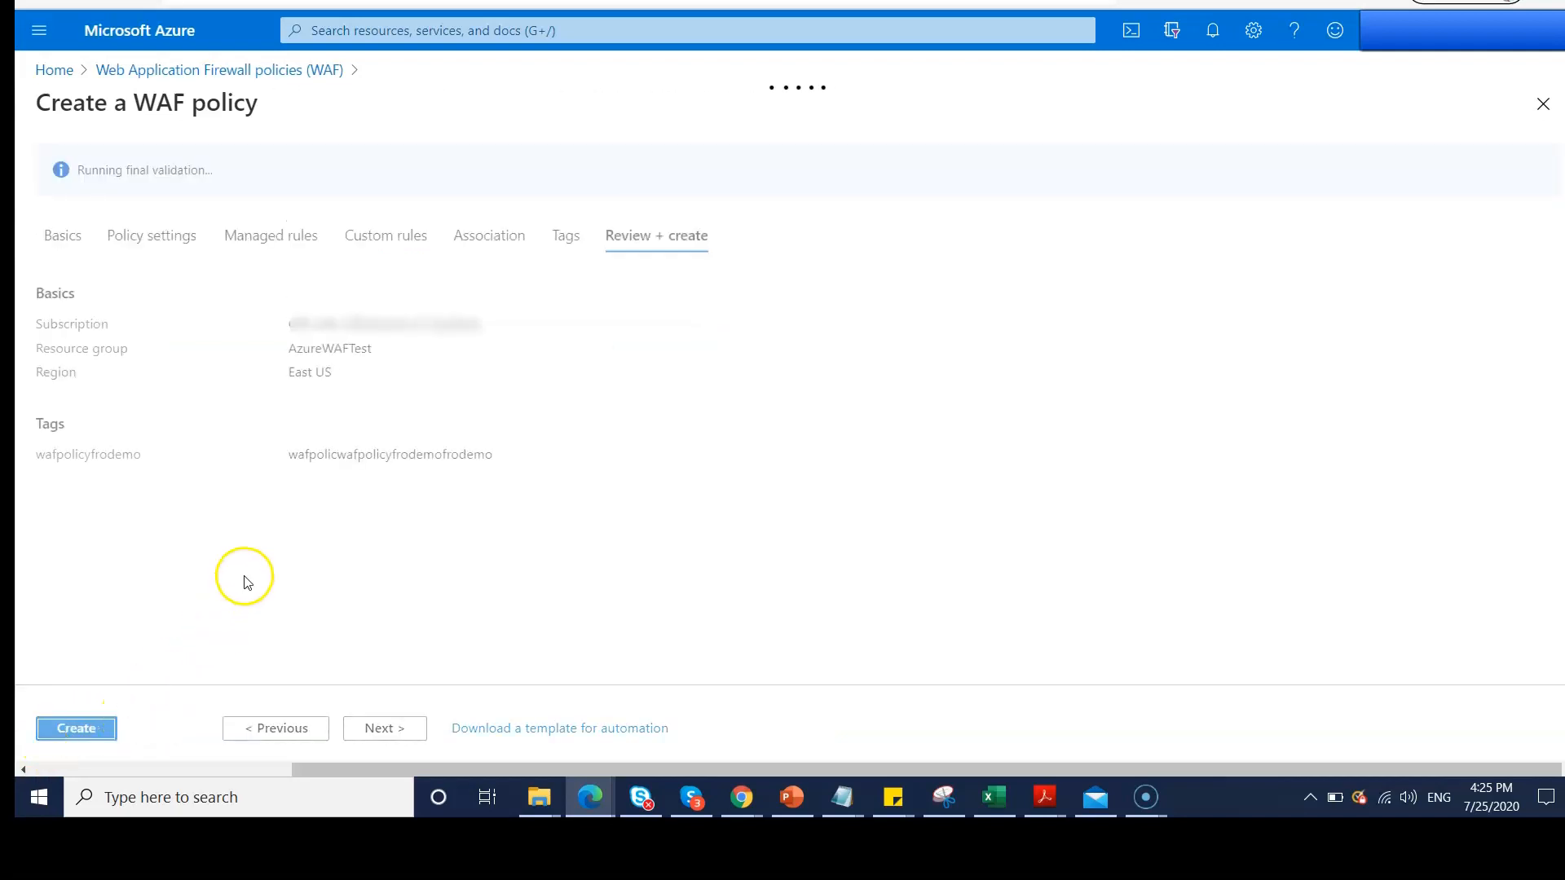
left_click(68, 730)
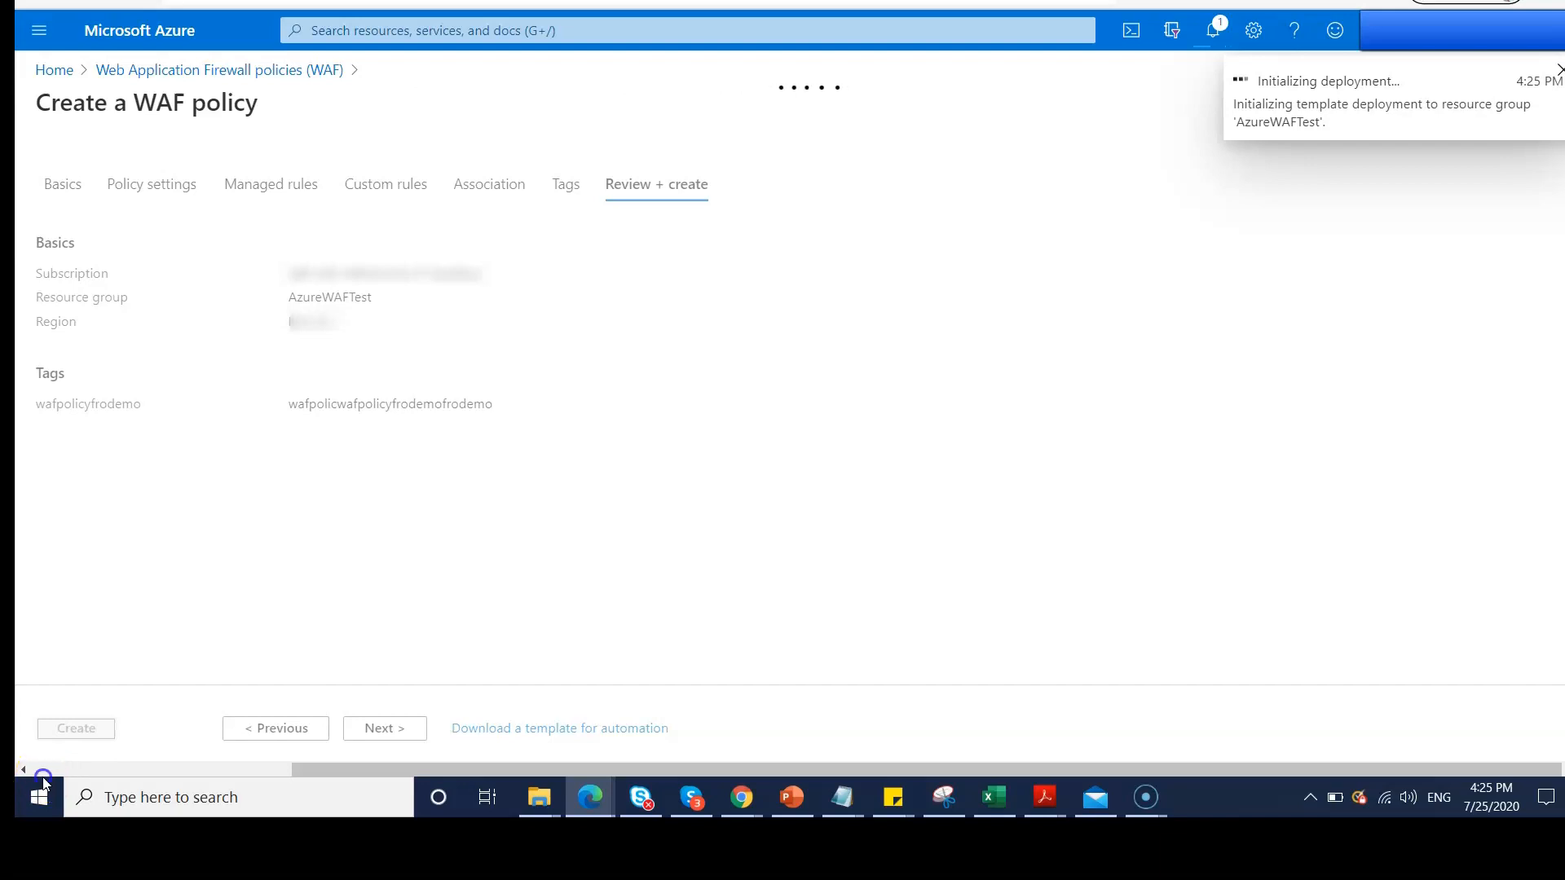
left_click(1215, 31)
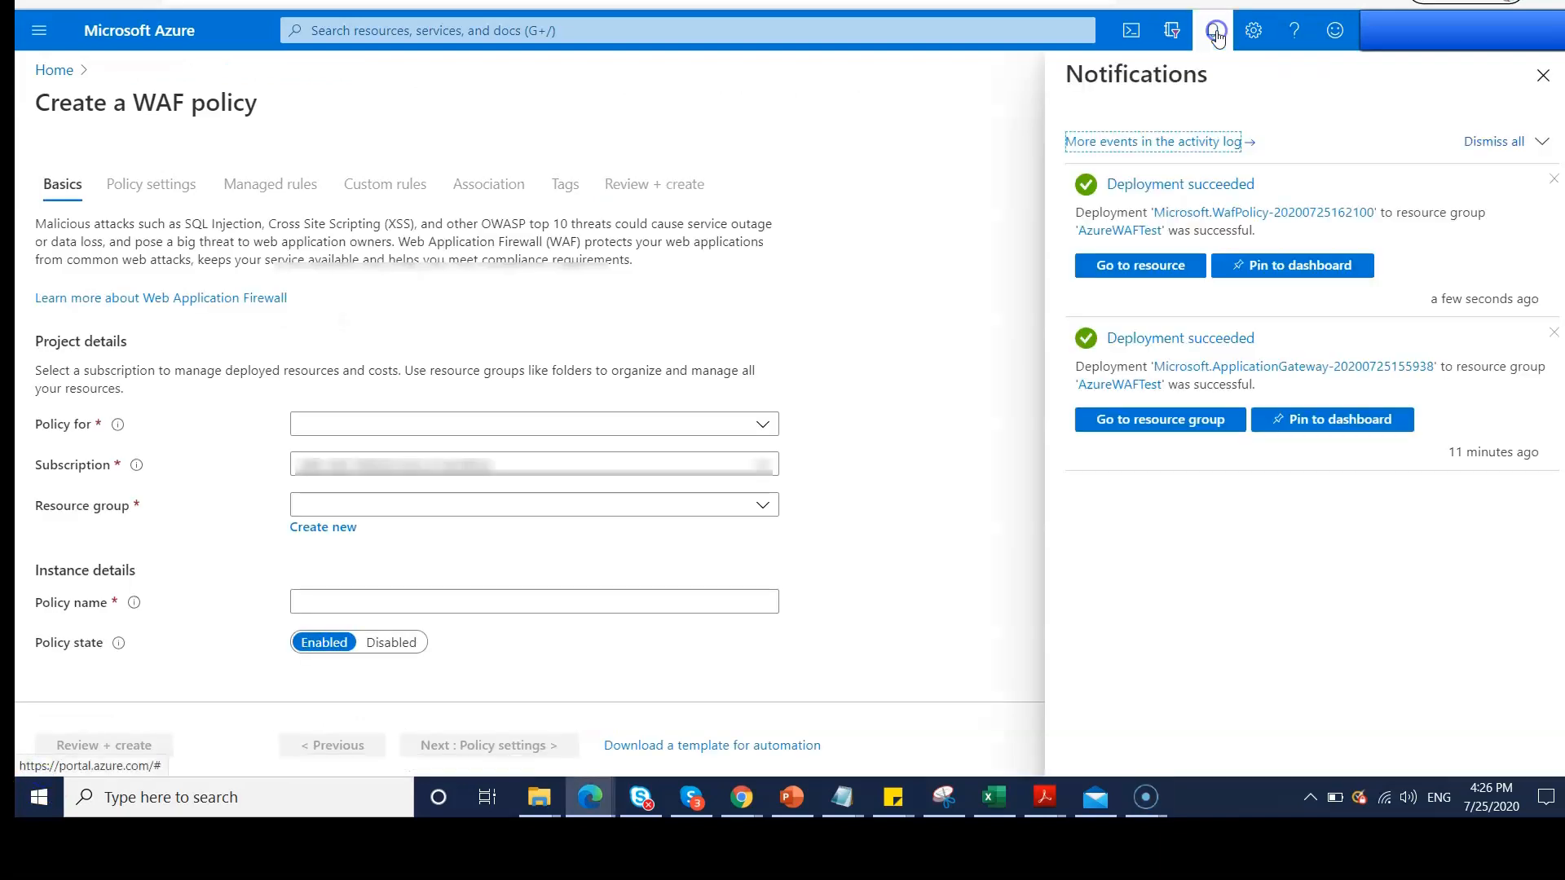
left_click(1149, 282)
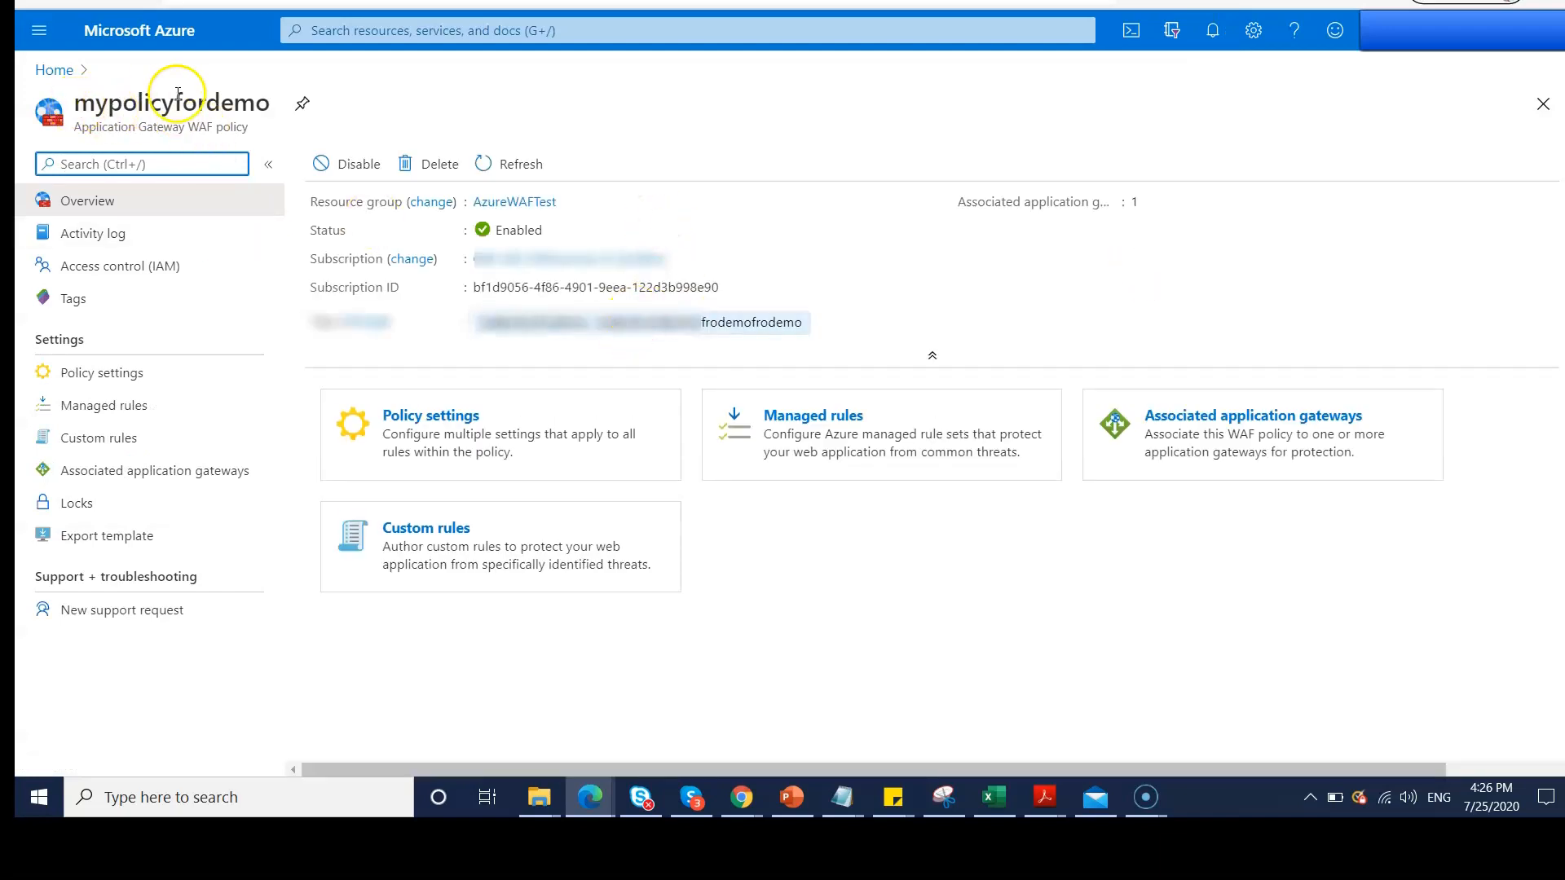
Examine the deployed policy's settings, selectable managed rule sets, custom rules and associated application gateways.
left_click(82, 383)
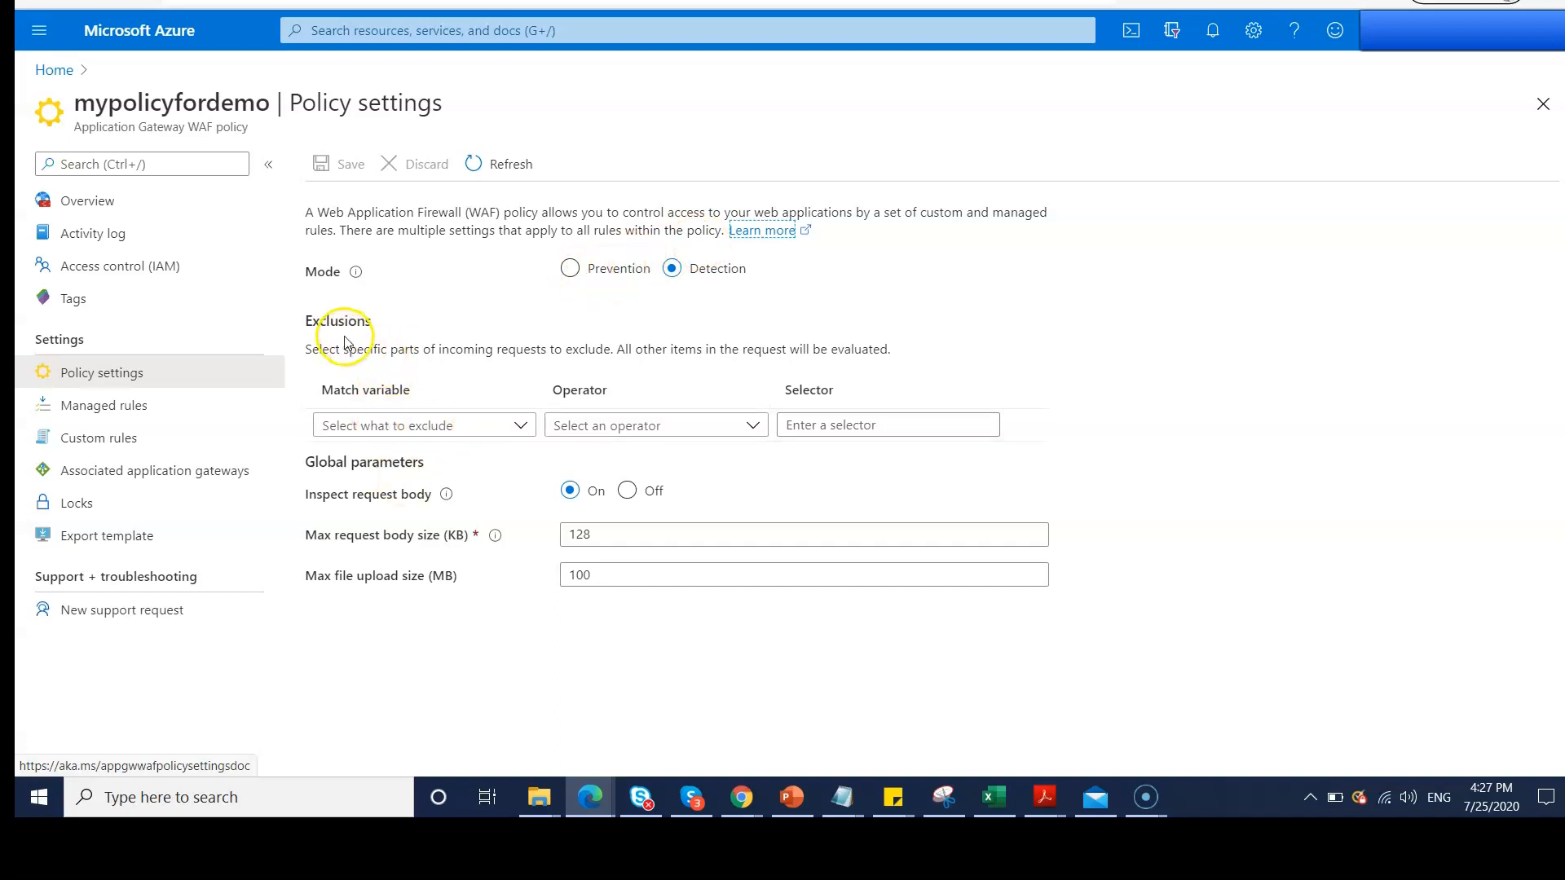
left_click(143, 416)
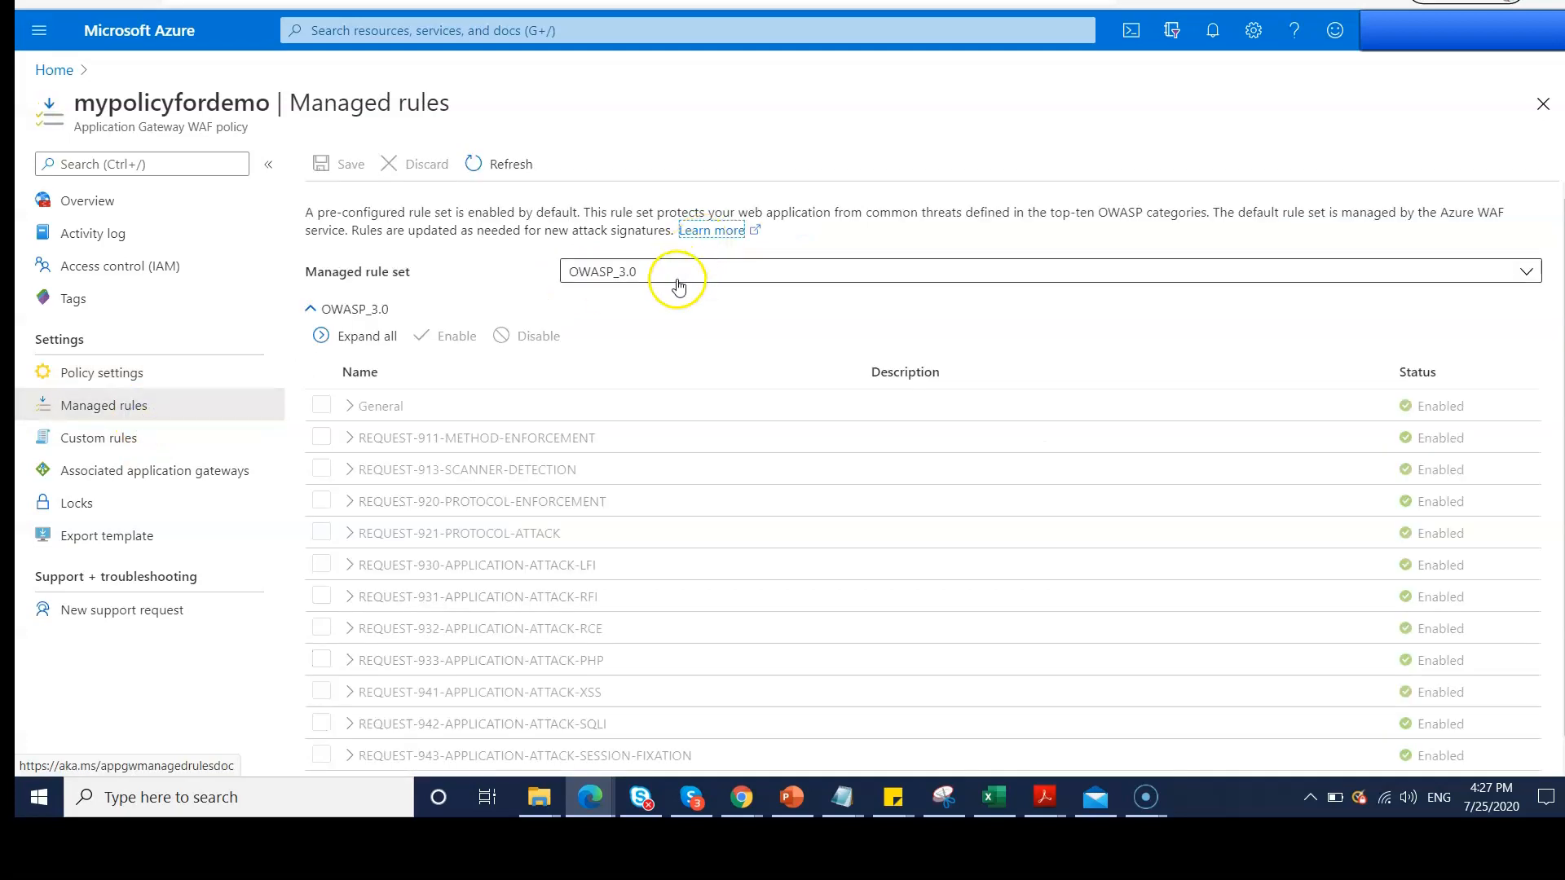
left_click(674, 284)
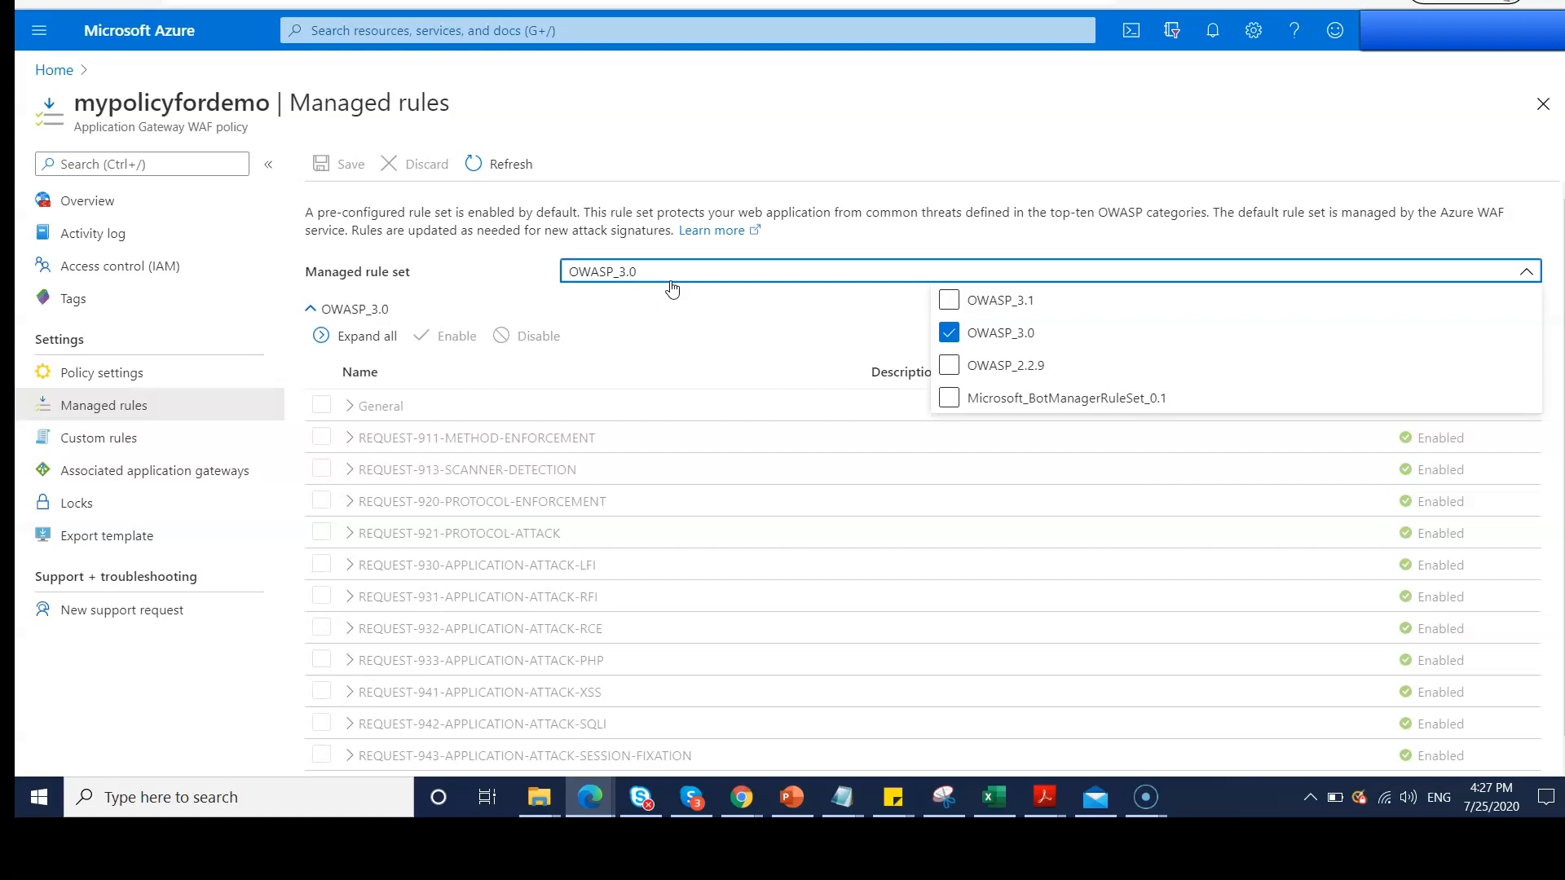
left_click(145, 440)
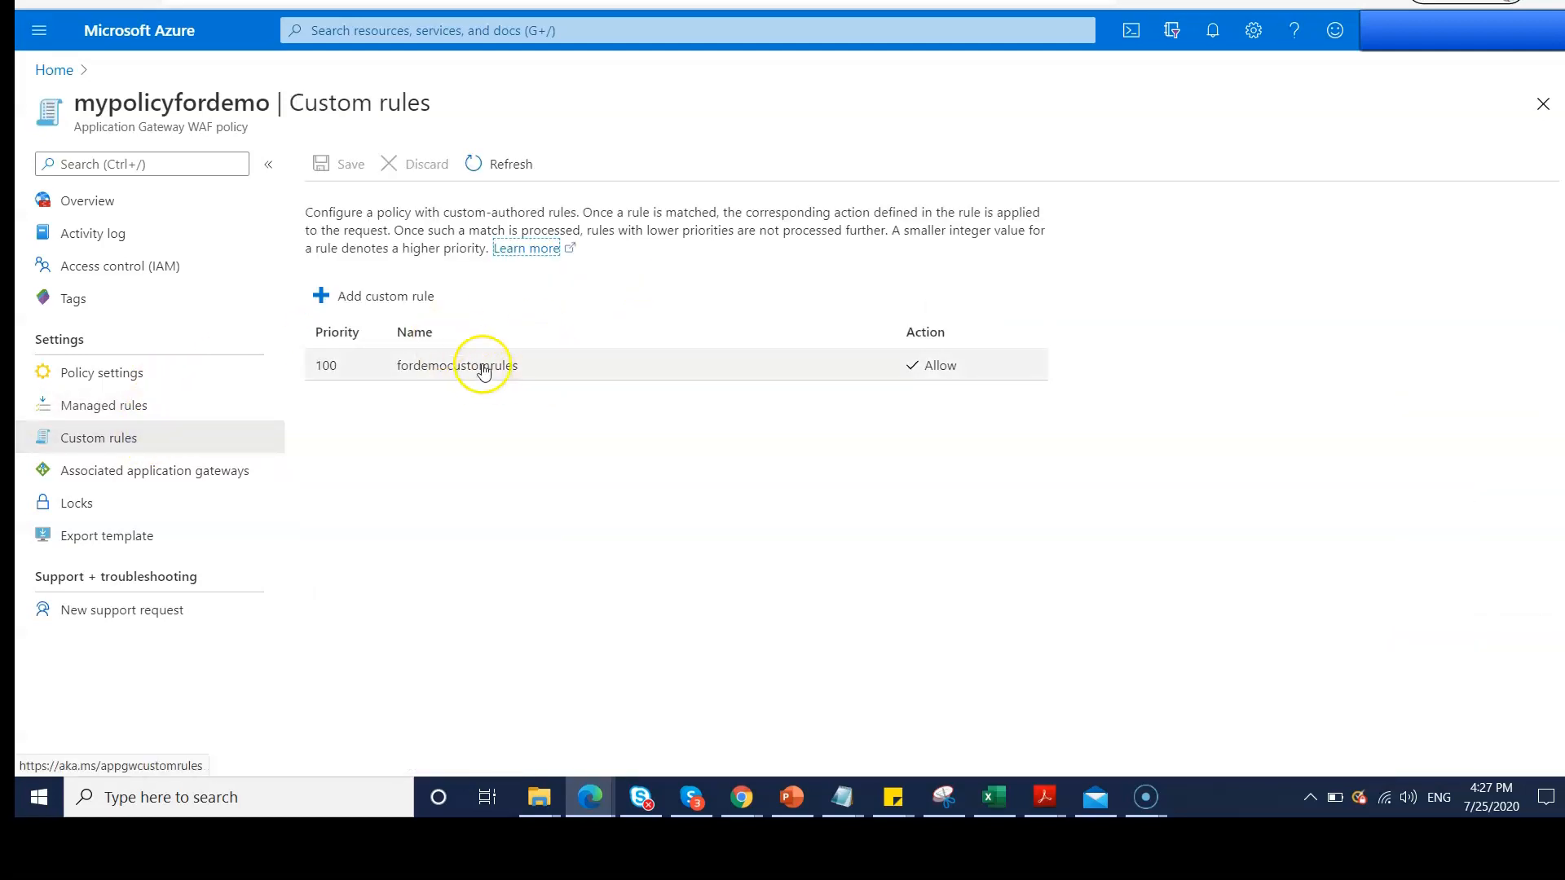
left_click(217, 473)
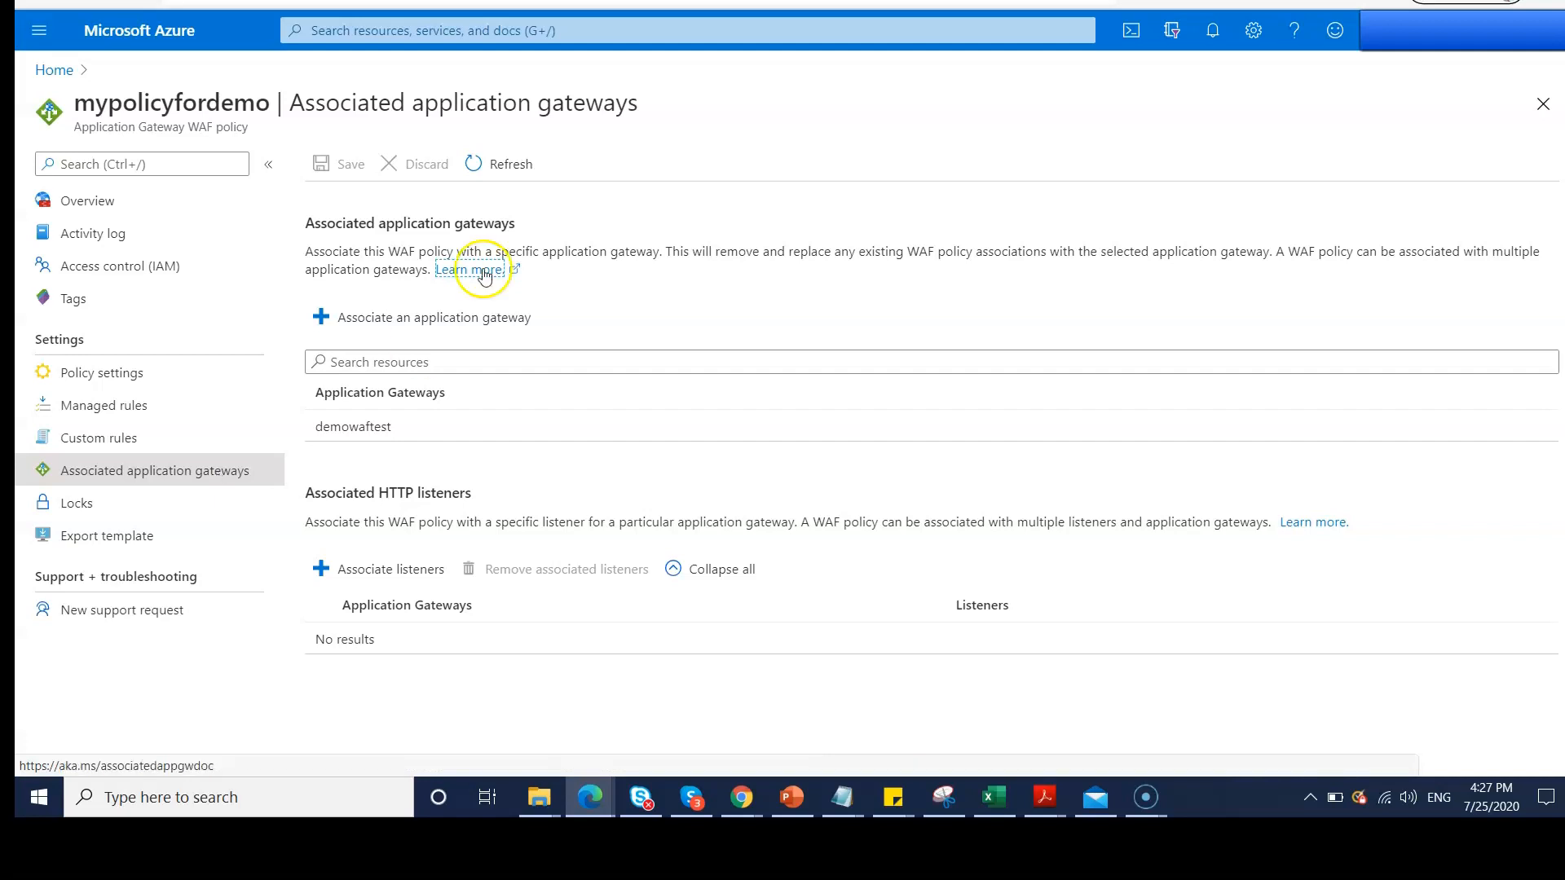
left_click(468, 318)
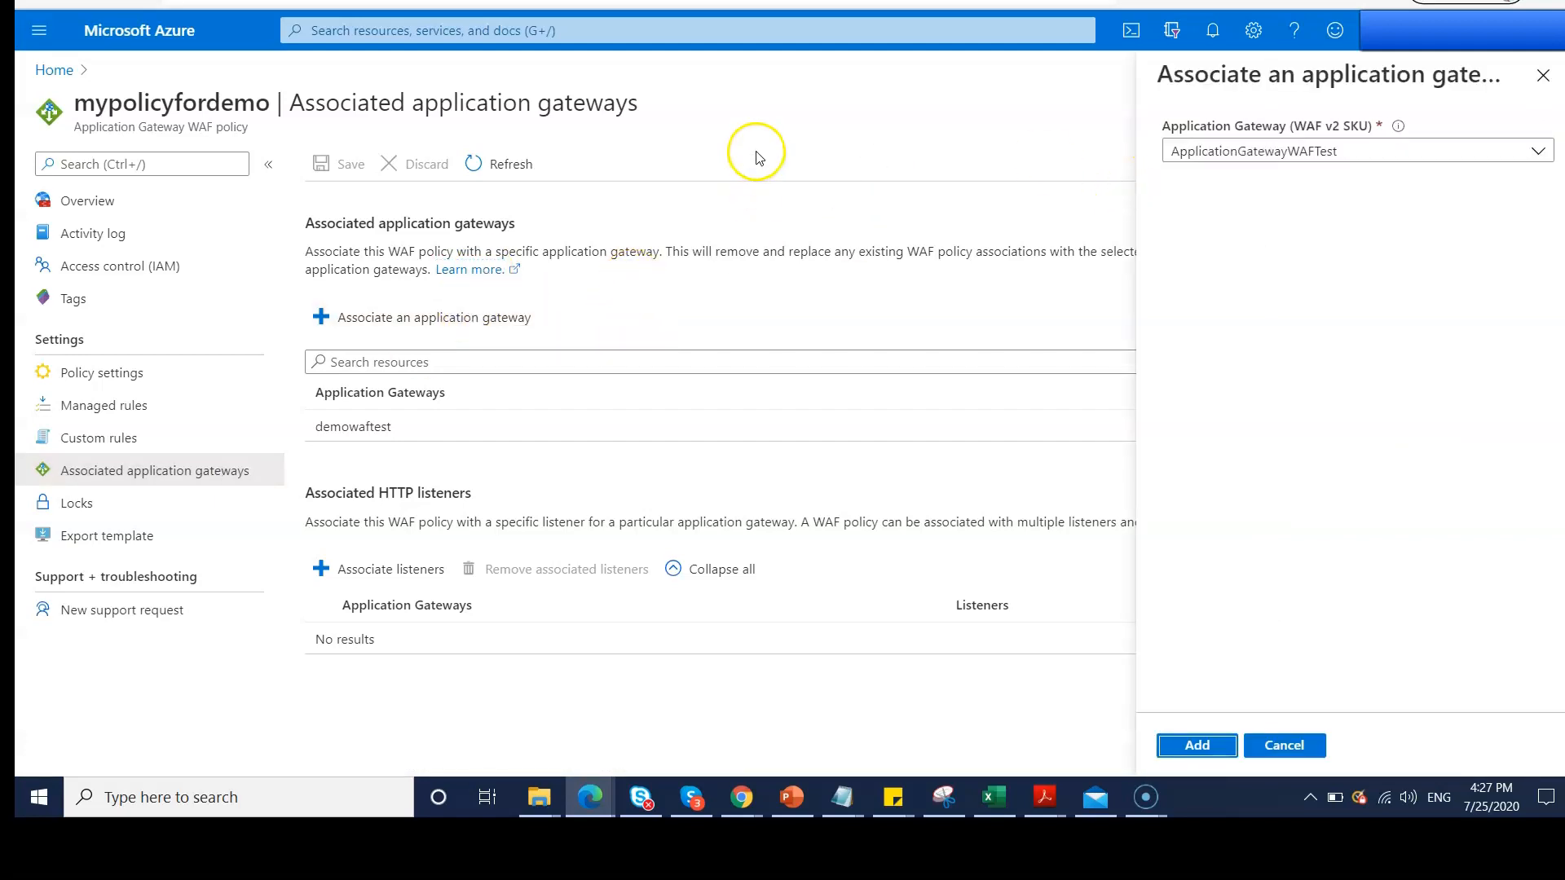
left_click(1276, 745)
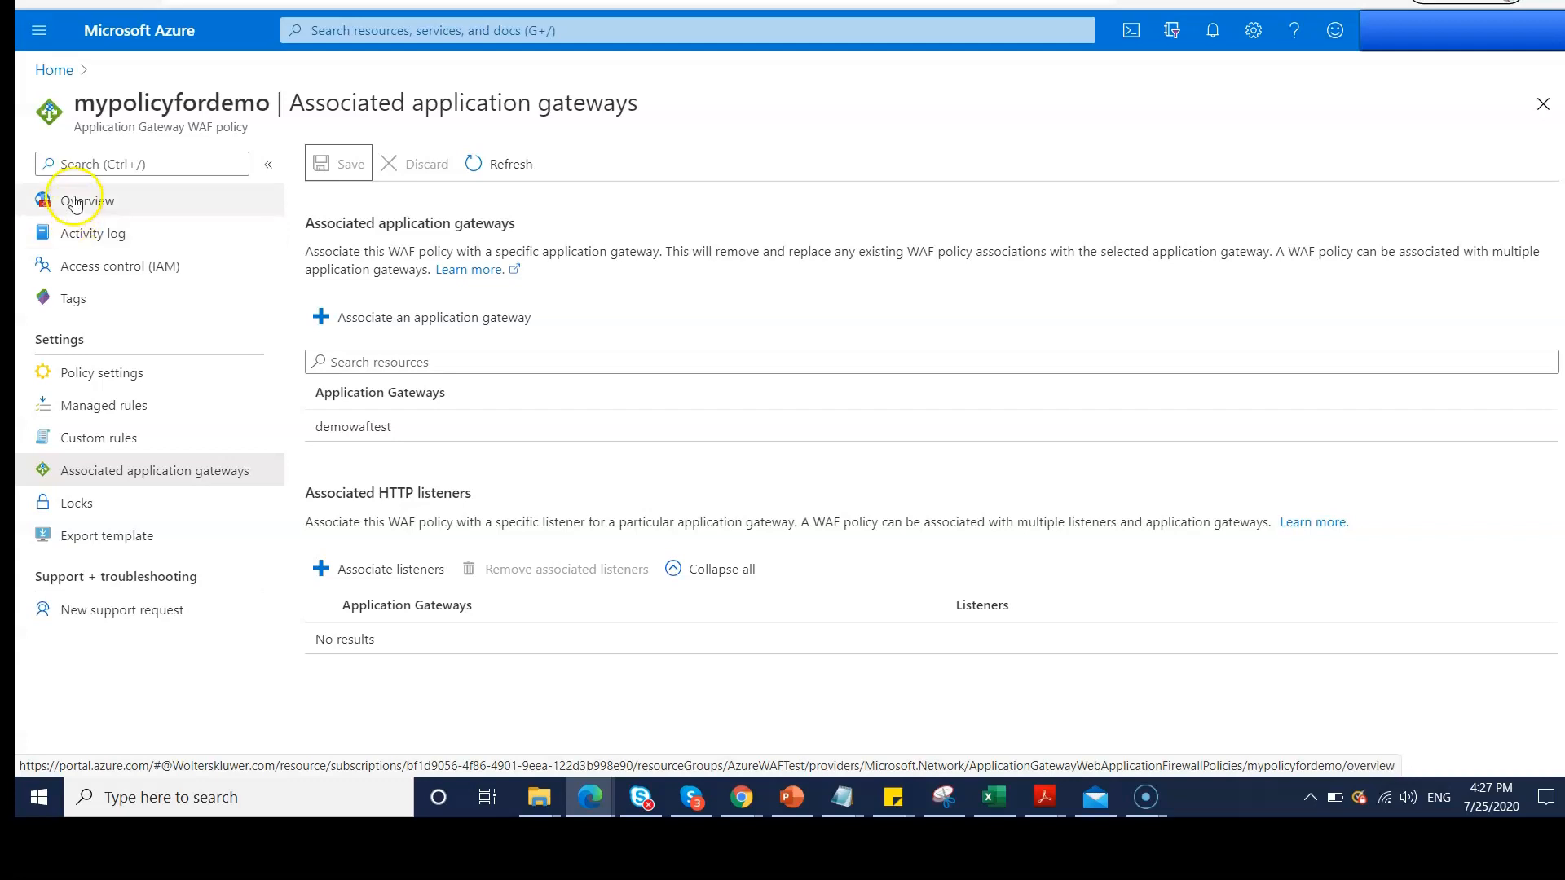
left_click(109, 371)
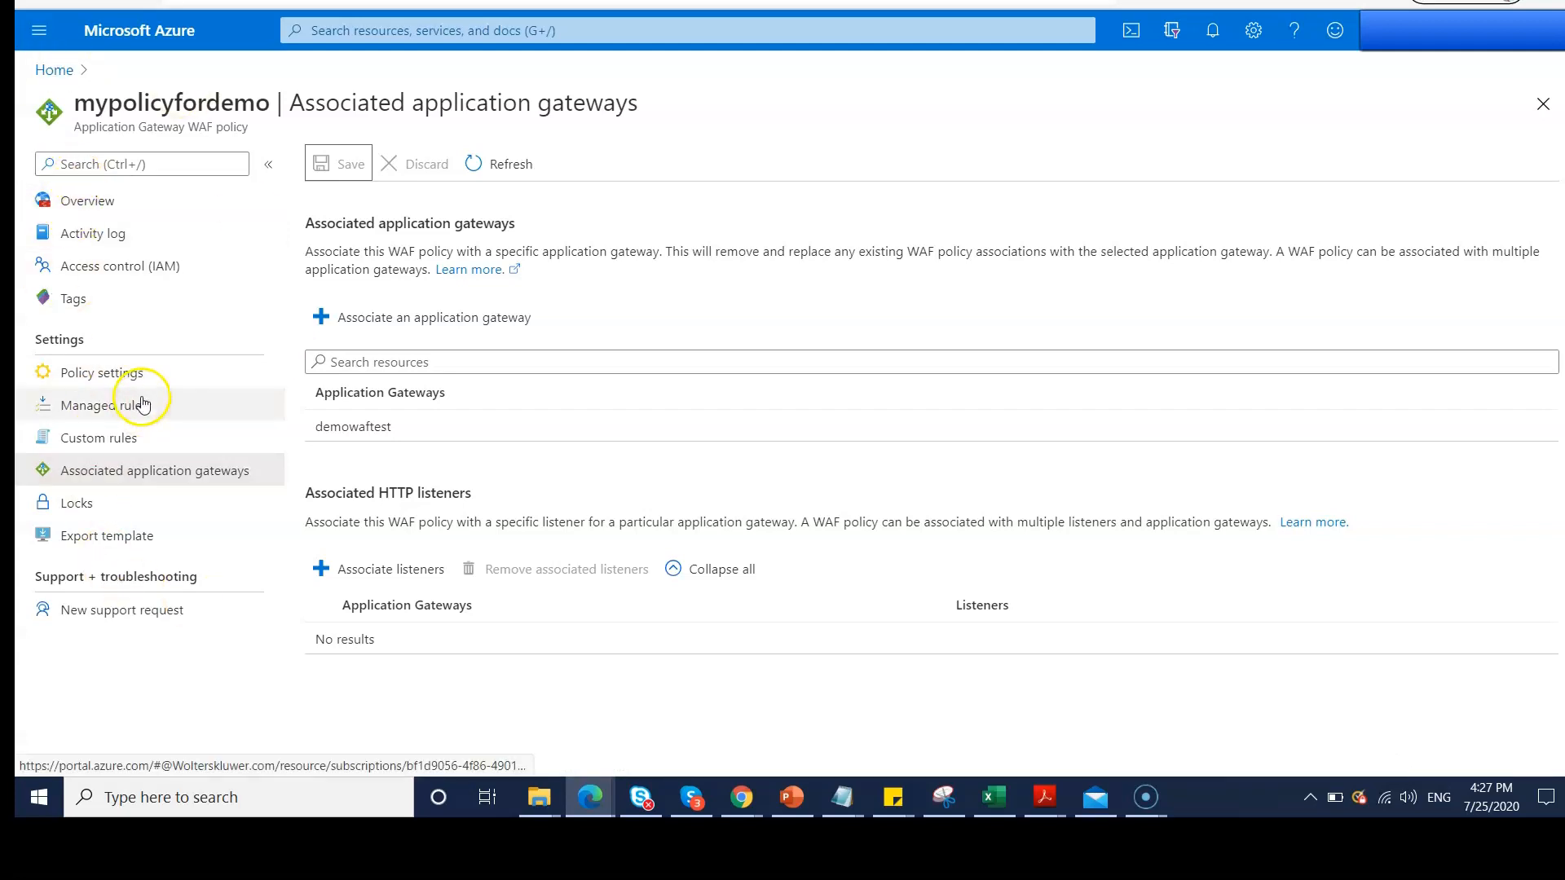
Start another custom rule with match type String and examine the match variables it offers.
left_click(100, 445)
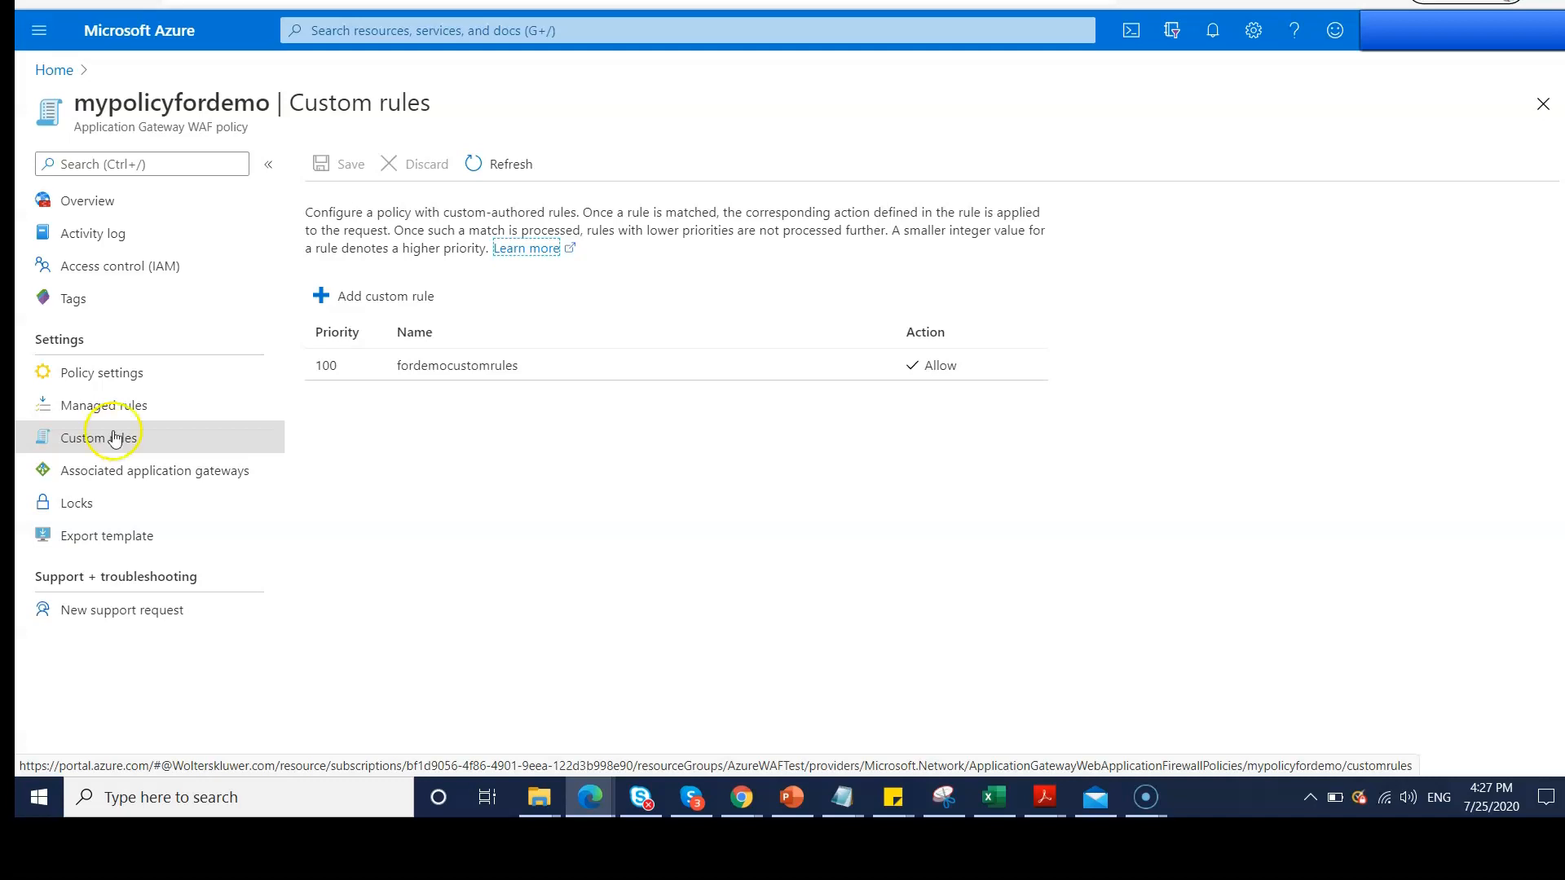
left_click(410, 298)
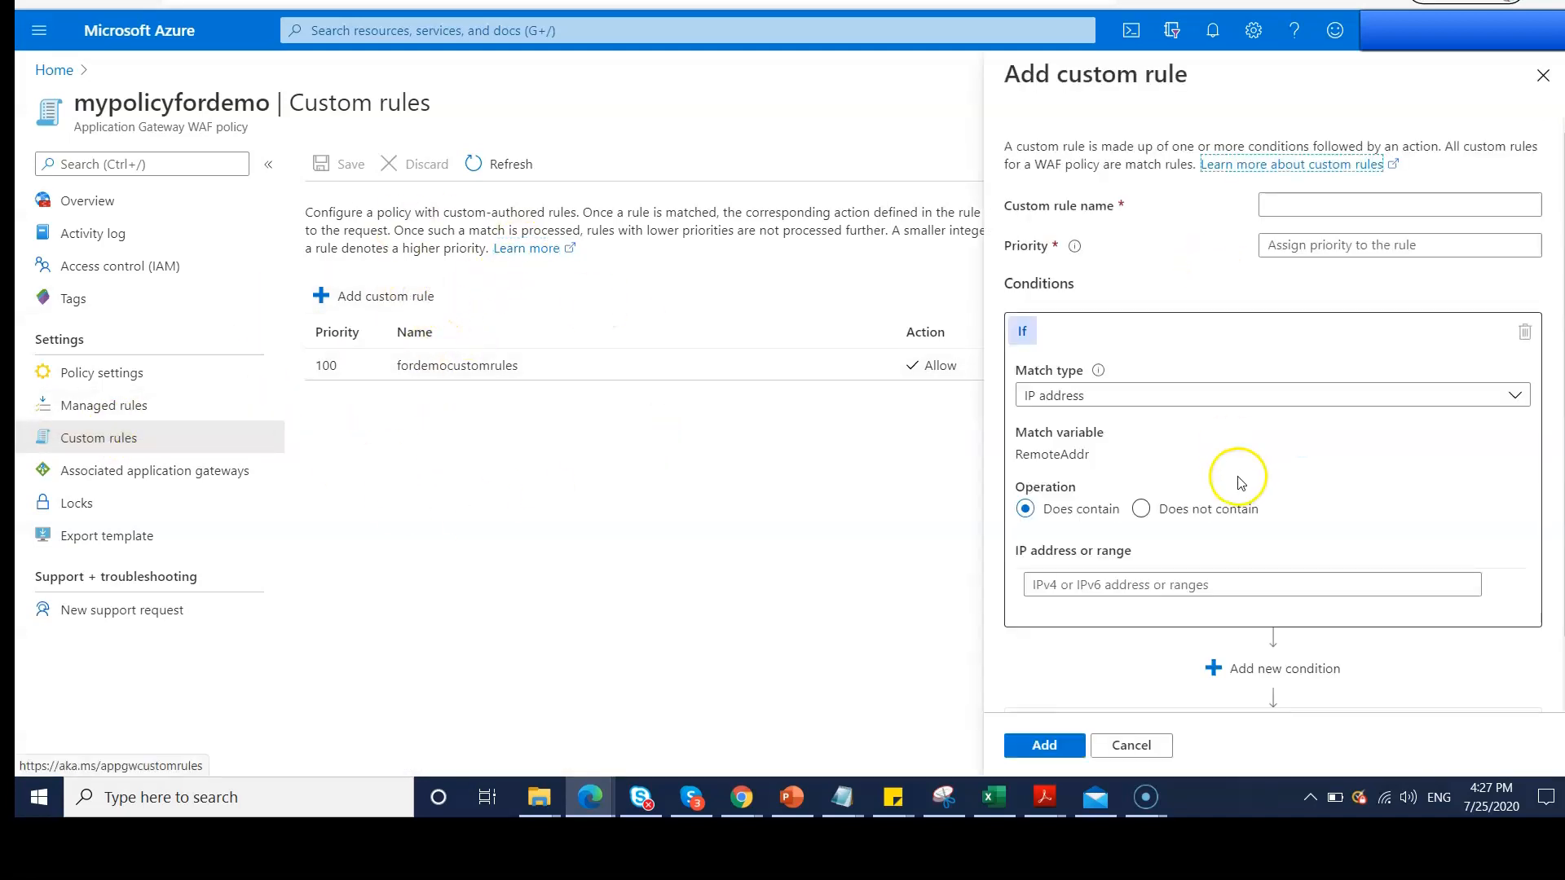
left_click(1201, 399)
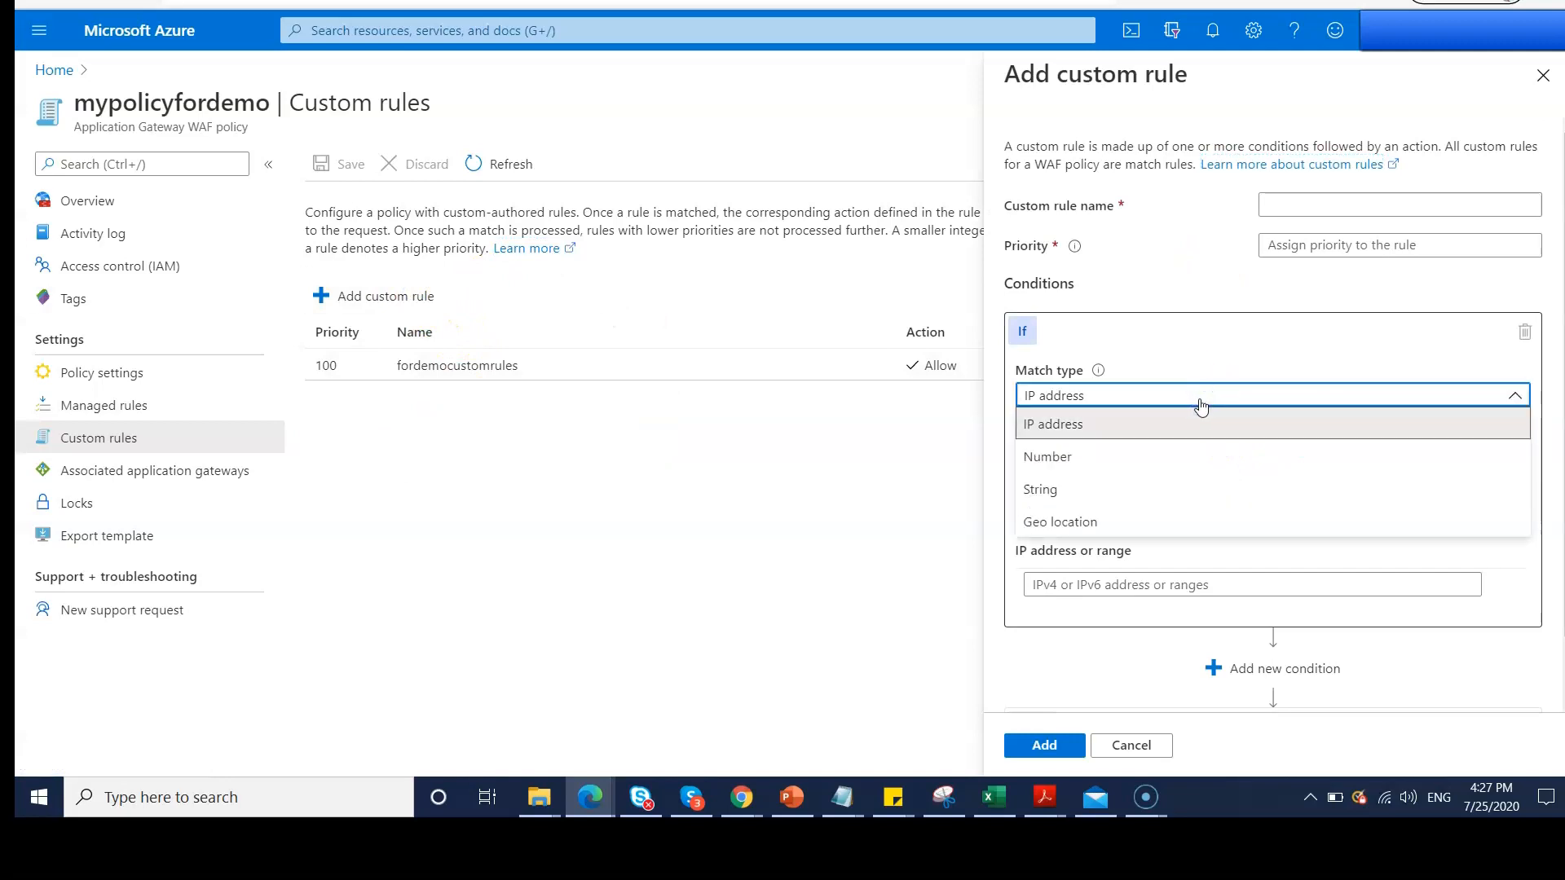
left_click(1048, 495)
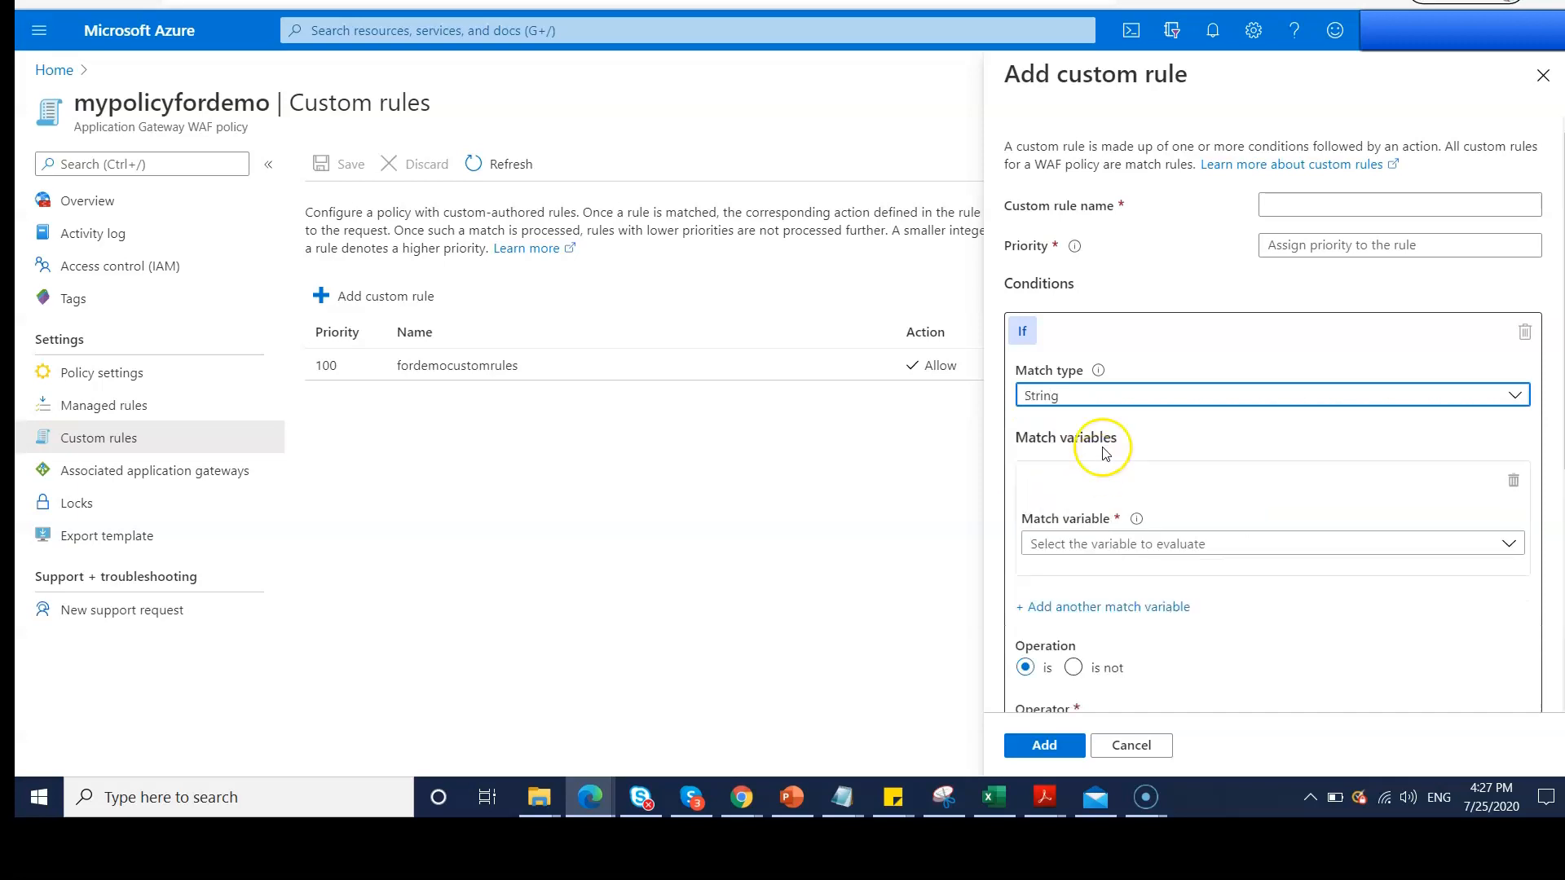
left_click(1109, 542)
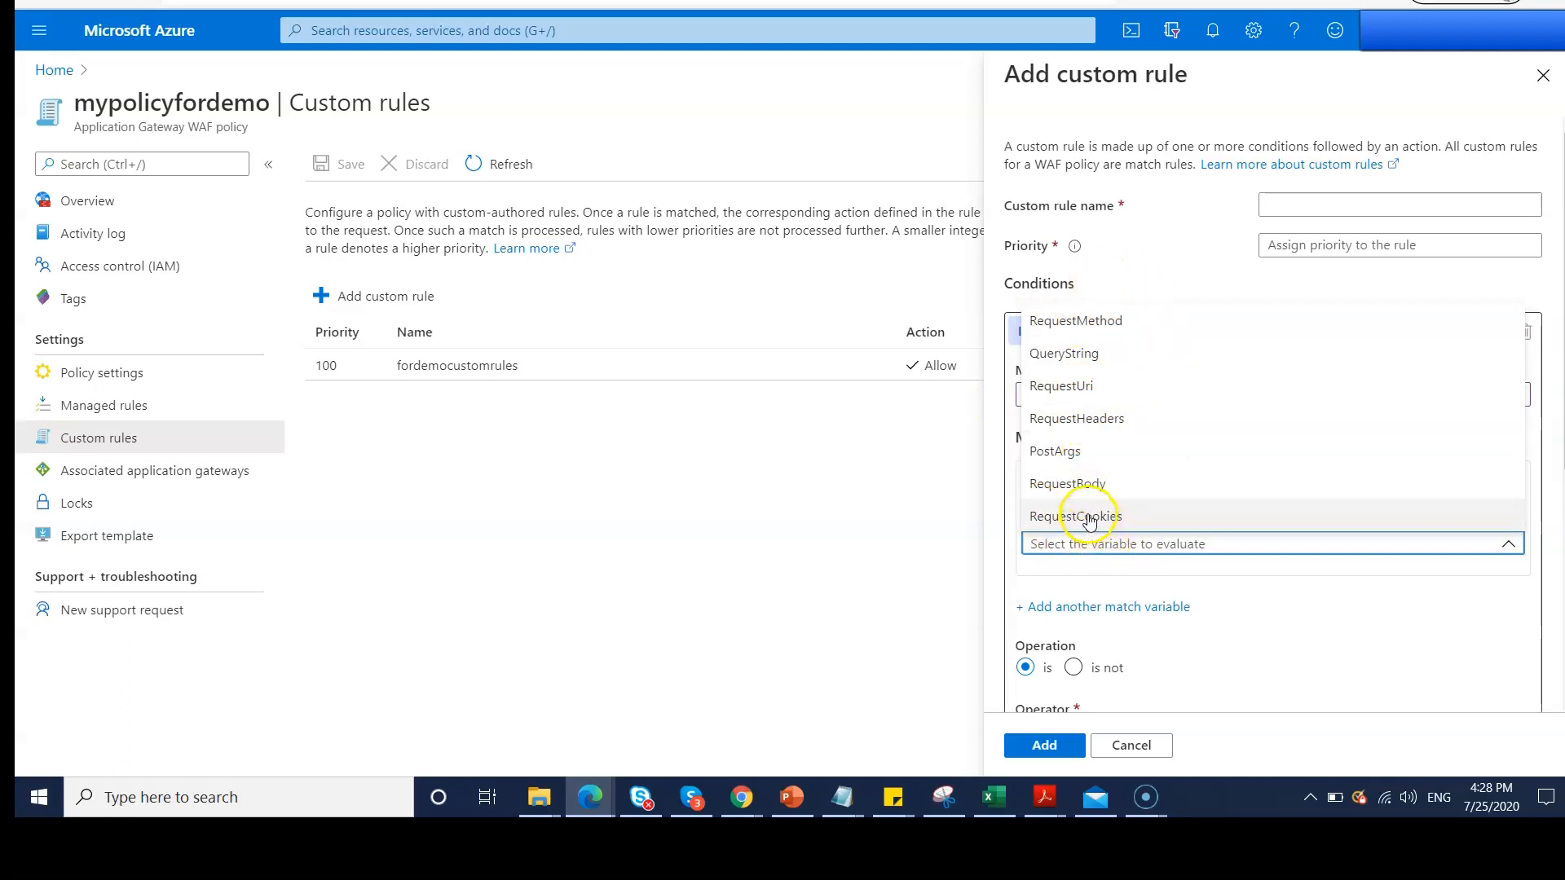
left_click(812, 496)
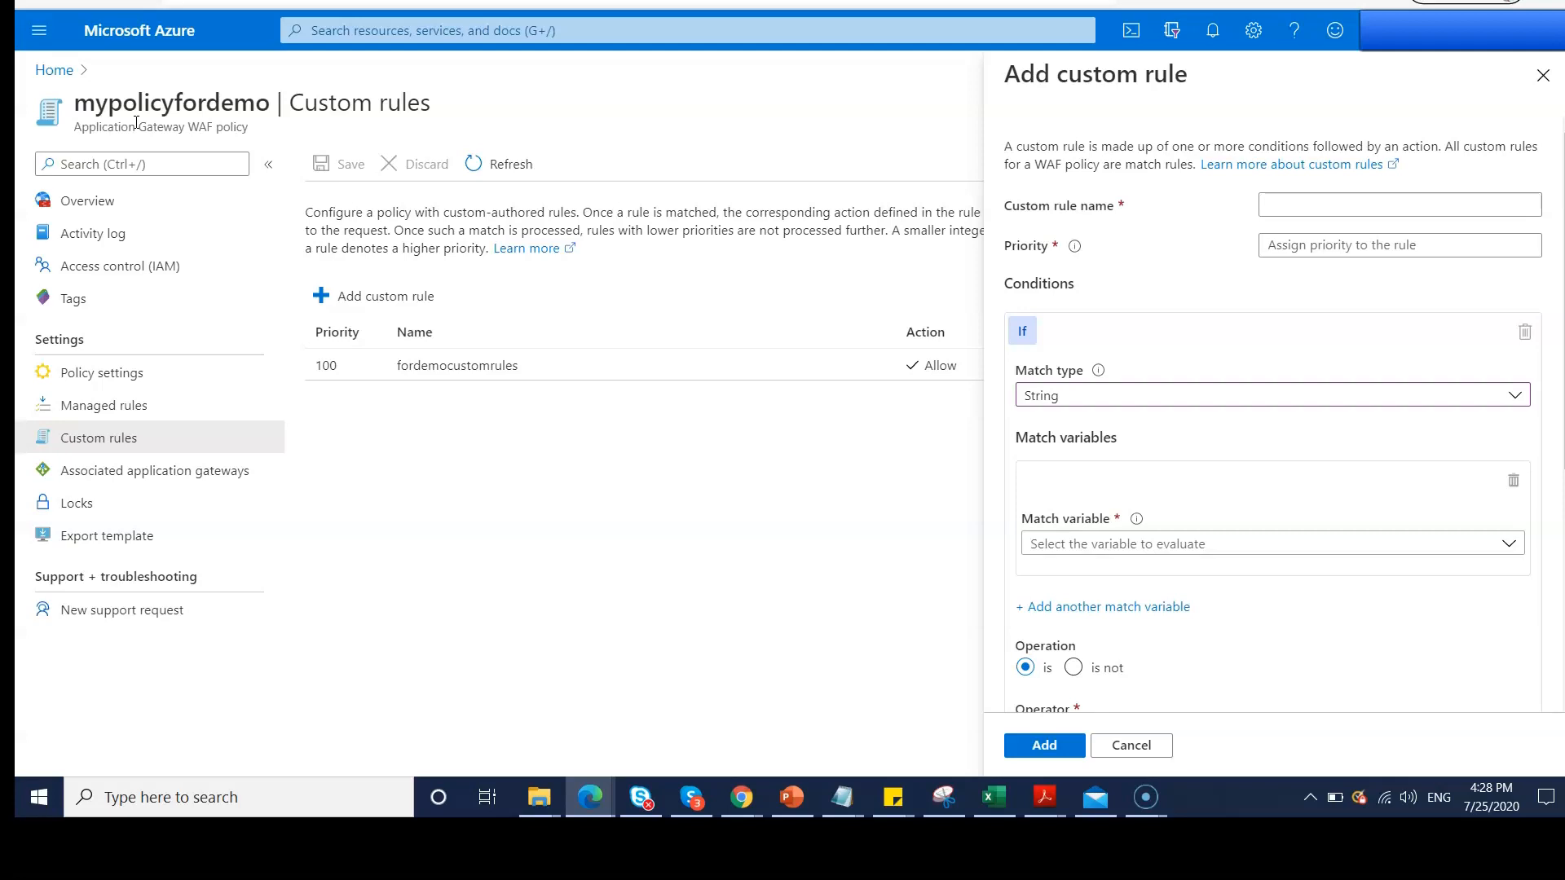
left_click(178, 129)
left_click(26, 809)
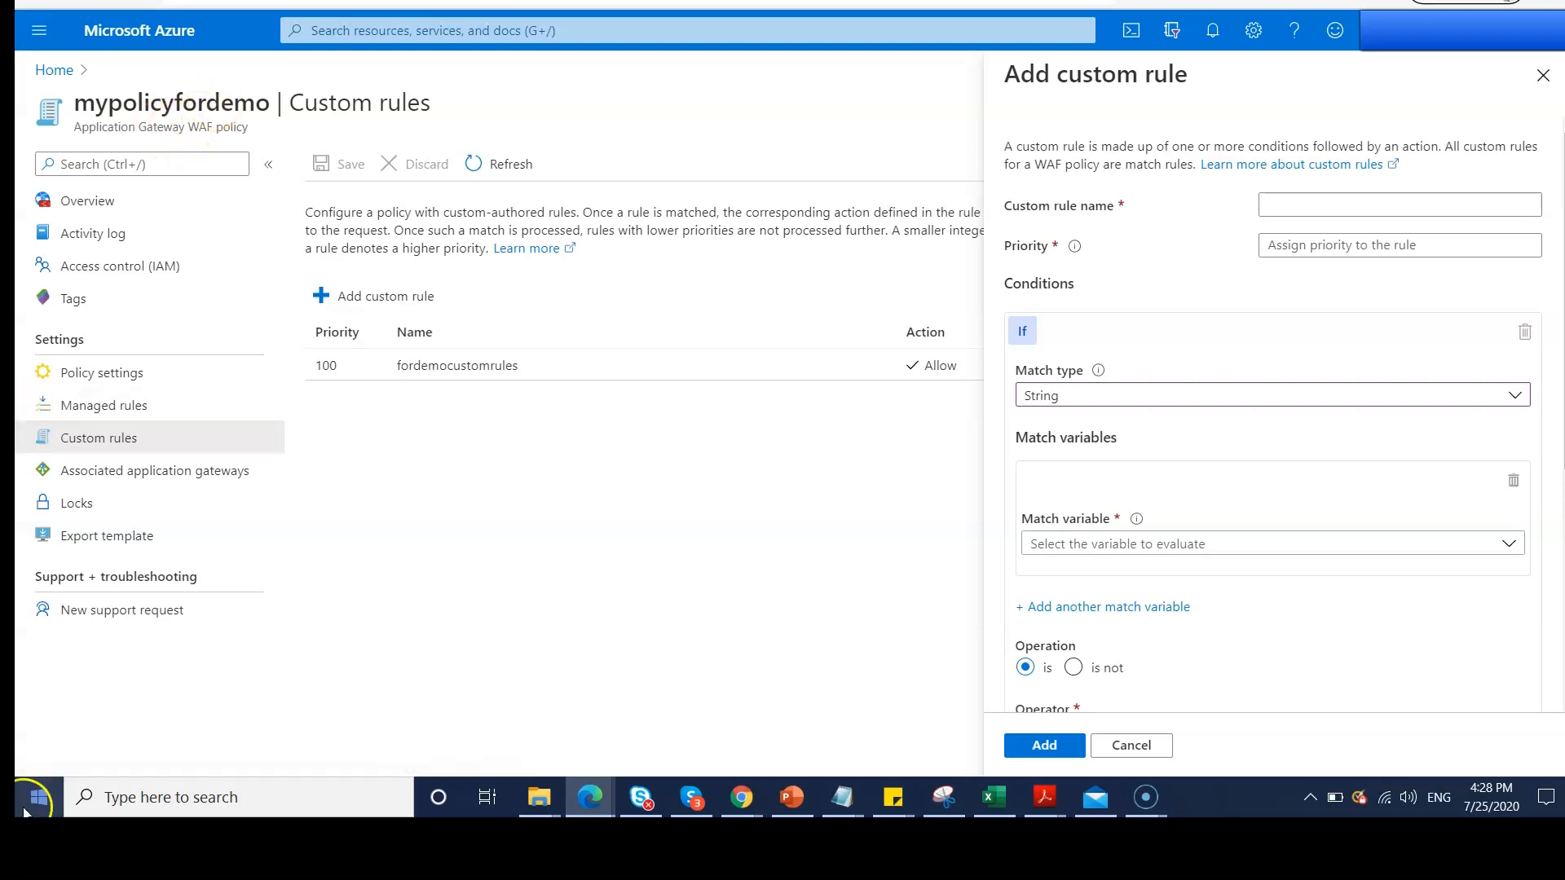